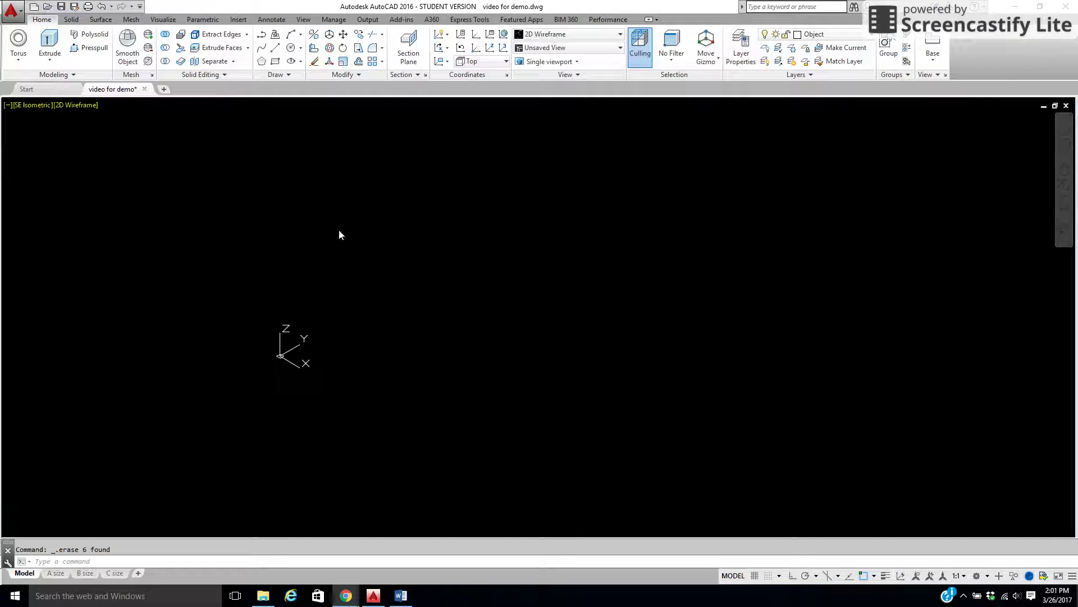
# Browse the 3D solid and profile tool lists, then begin a line outline with its first corners.
pyautogui.click(17, 61)
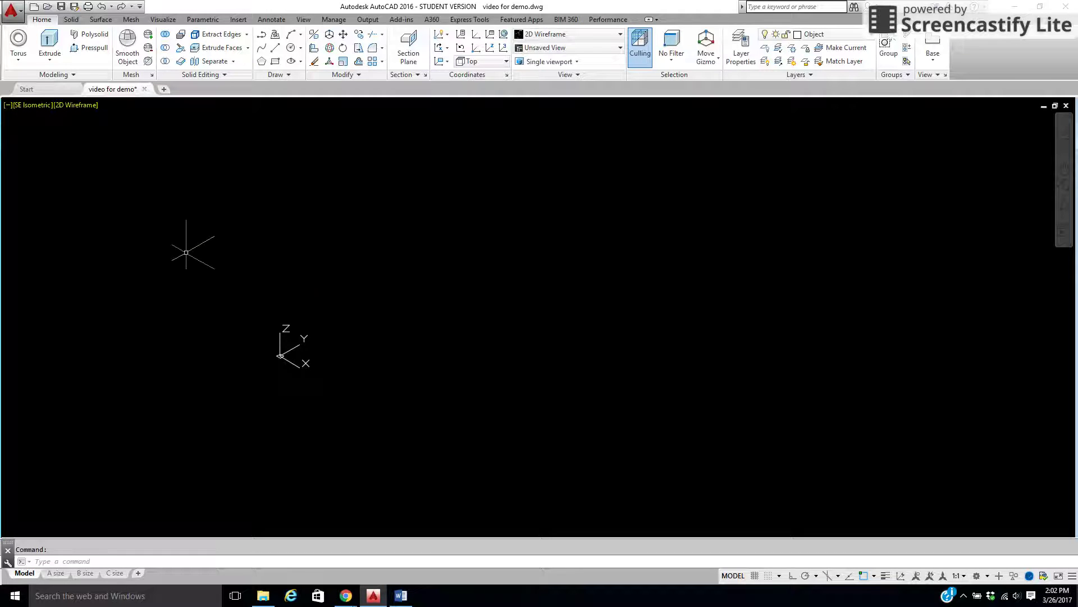
pyautogui.click(49, 63)
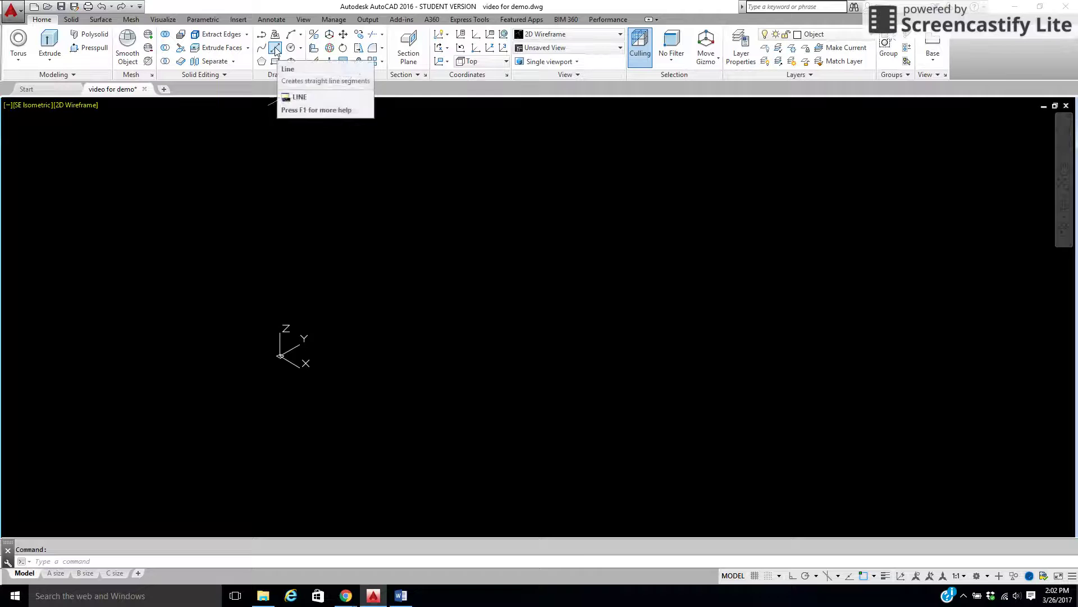
pyautogui.click(275, 49)
pyautogui.click(348, 346)
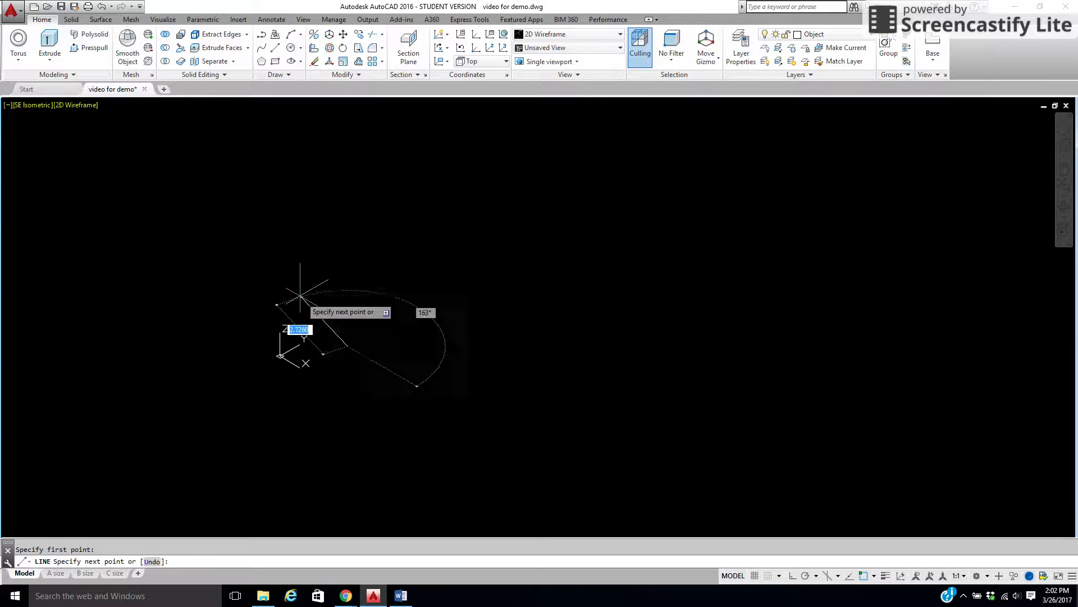
pyautogui.click(287, 279)
pyautogui.click(416, 253)
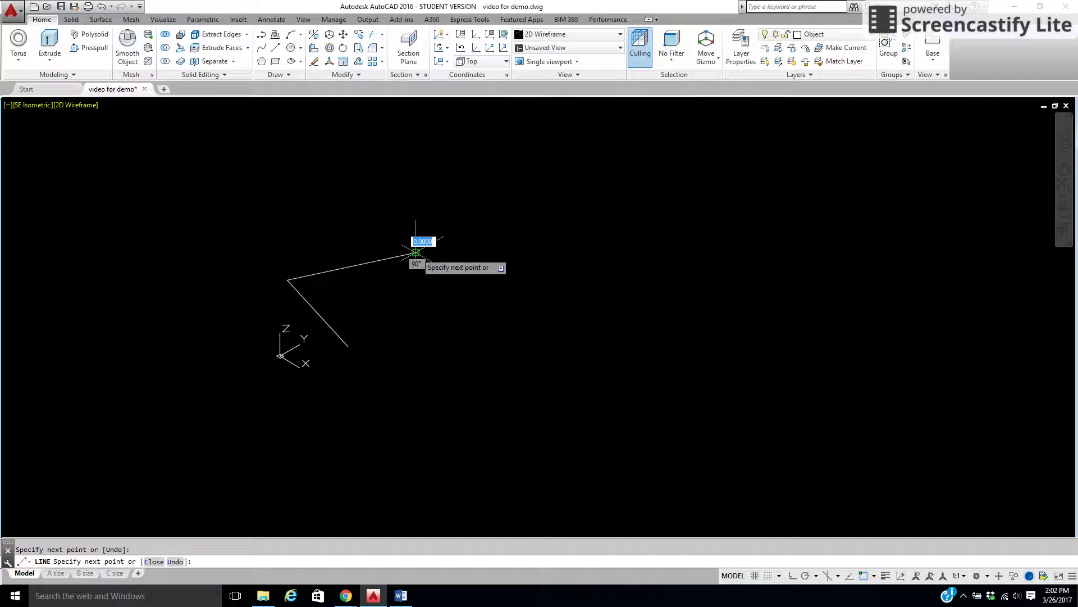
pyautogui.click(414, 182)
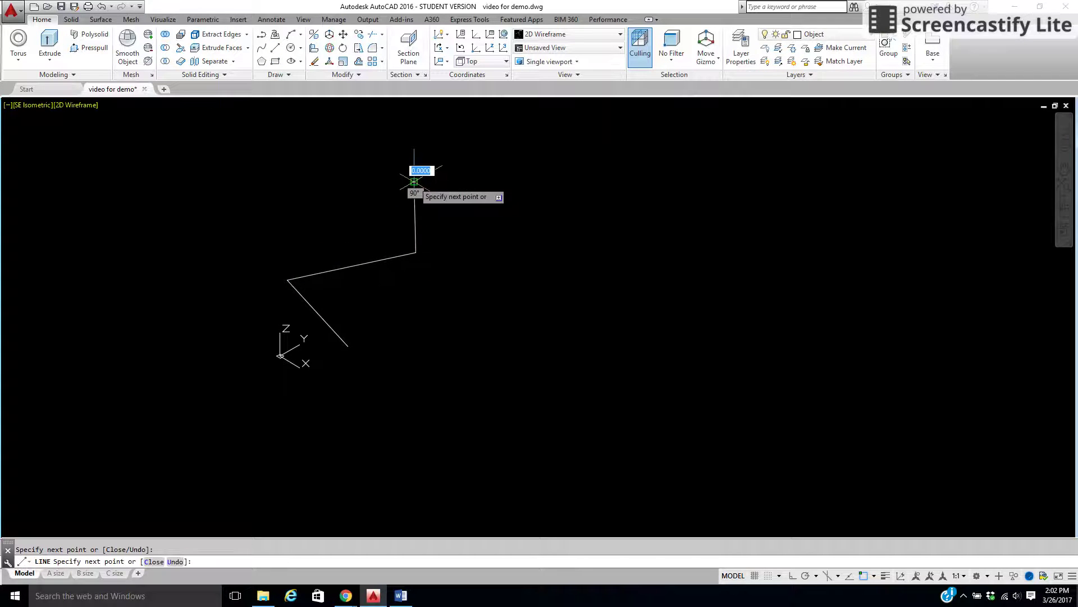
# Add the remaining corners, including the inner notch, and close the eight-sided outline at its start.
pyautogui.click(508, 155)
pyautogui.click(526, 324)
pyautogui.click(388, 308)
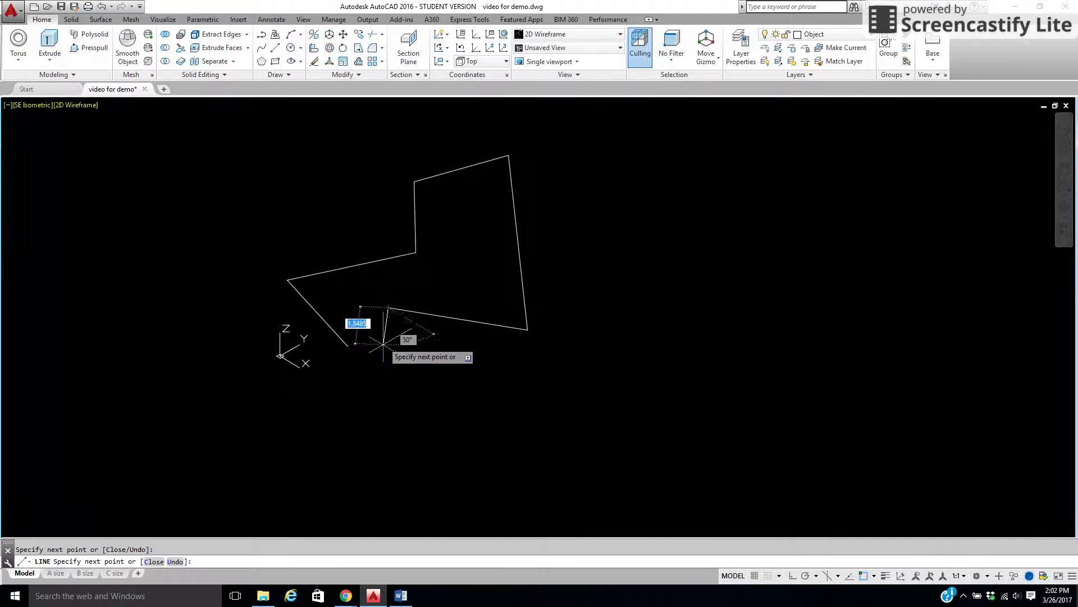
pyautogui.click(379, 378)
pyautogui.click(348, 346)
pyautogui.rightClick(356, 347)
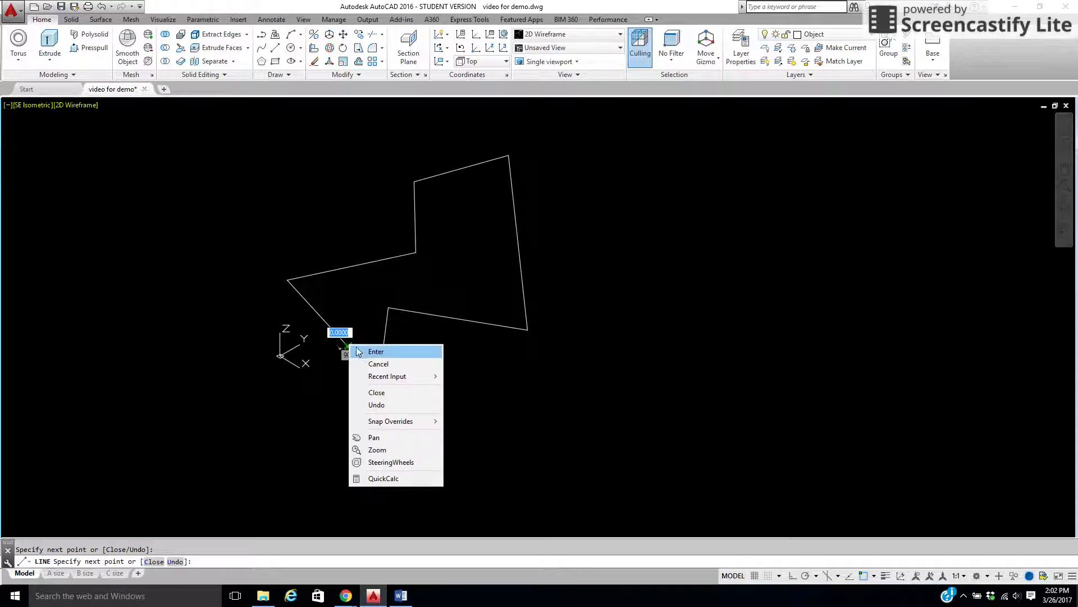
pyautogui.click(372, 352)
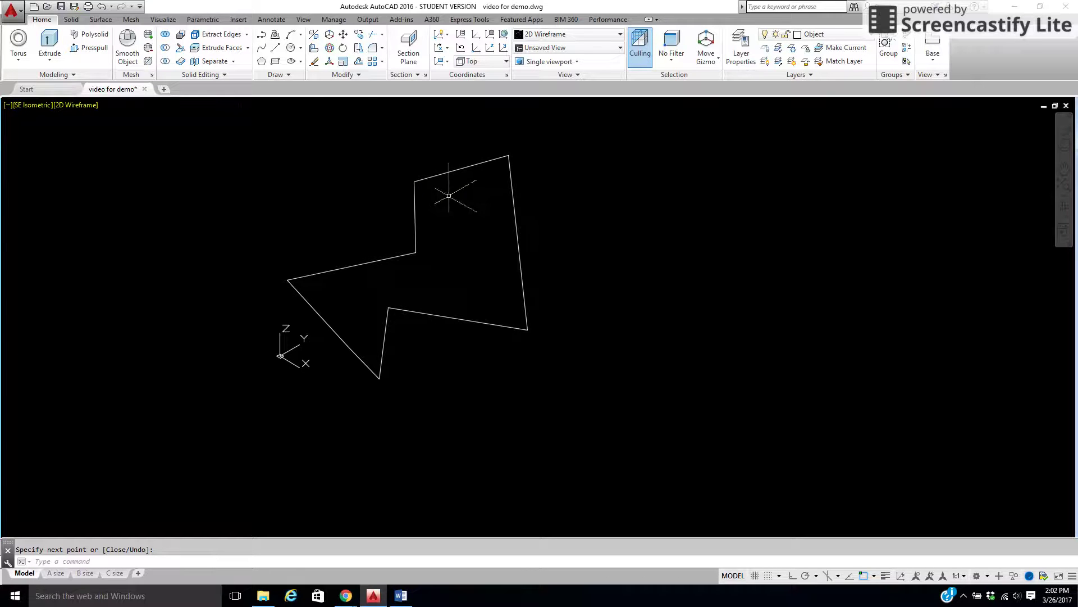
# Copy the whole outline once, placing the copy to the right of the original.
pyautogui.click(359, 35)
pyautogui.click(636, 141)
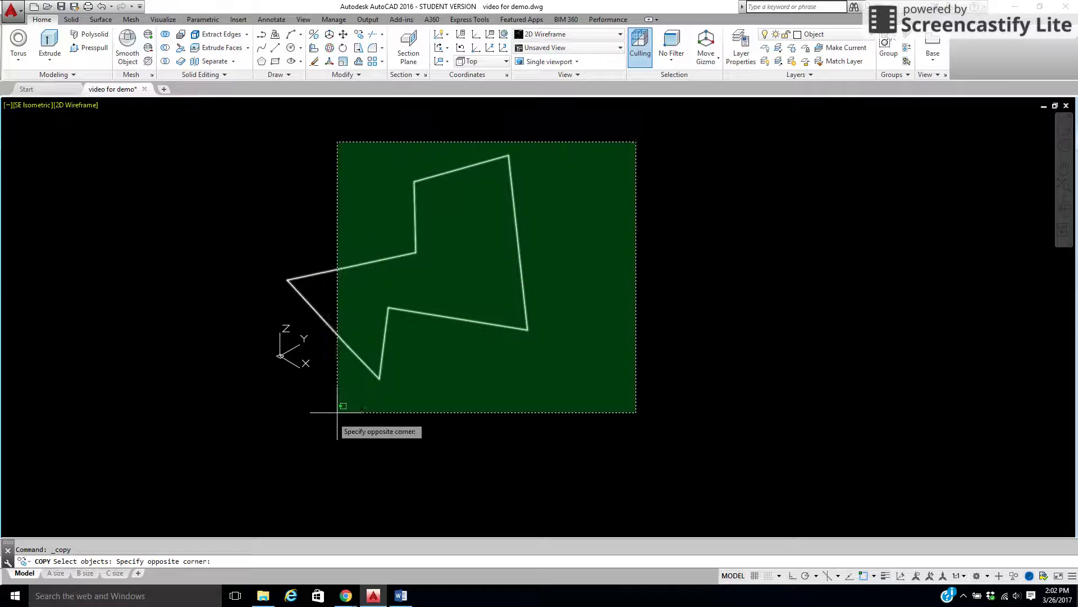
pyautogui.click(252, 429)
pyautogui.press('Return')
pyautogui.click(159, 374)
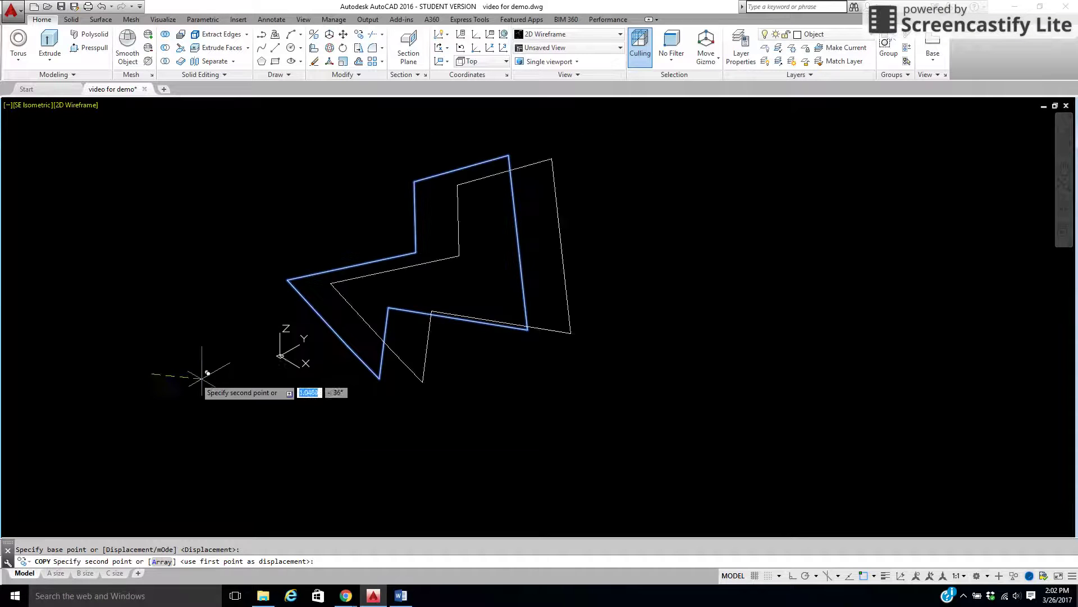
pyautogui.click(469, 404)
# Place a second copy further right and centre all three outlines in view.
pyautogui.moveTo(531, 398); pyautogui.dragTo(211, 395, button='middle')
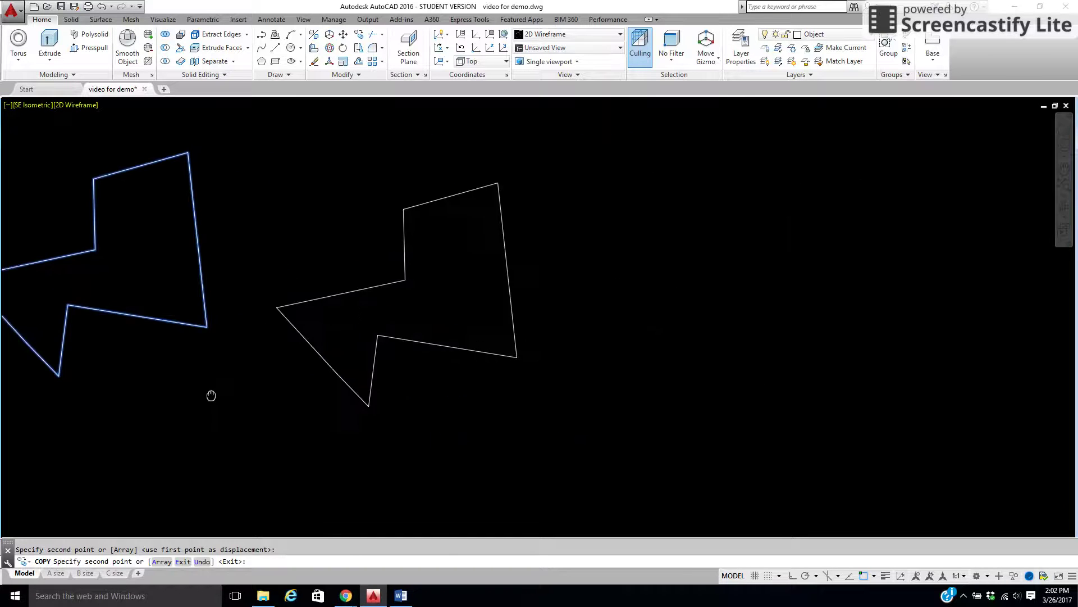
pyautogui.click(467, 413)
pyautogui.rightClick(469, 414)
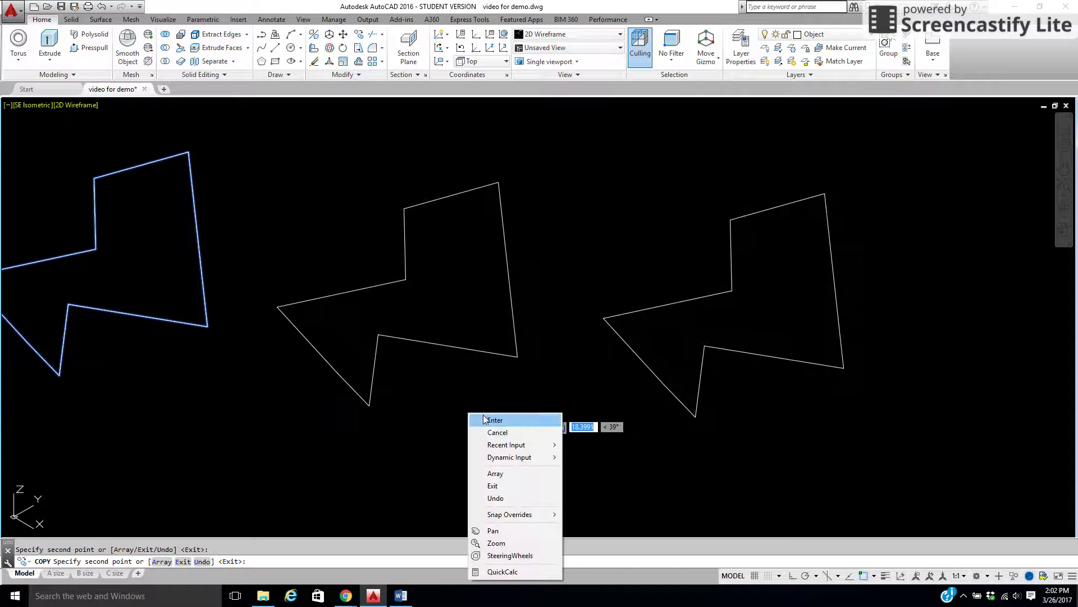
pyautogui.click(484, 419)
pyautogui.scroll(-3, 449, 401)
pyautogui.moveTo(435, 394); pyautogui.dragTo(459, 378, button='middle')
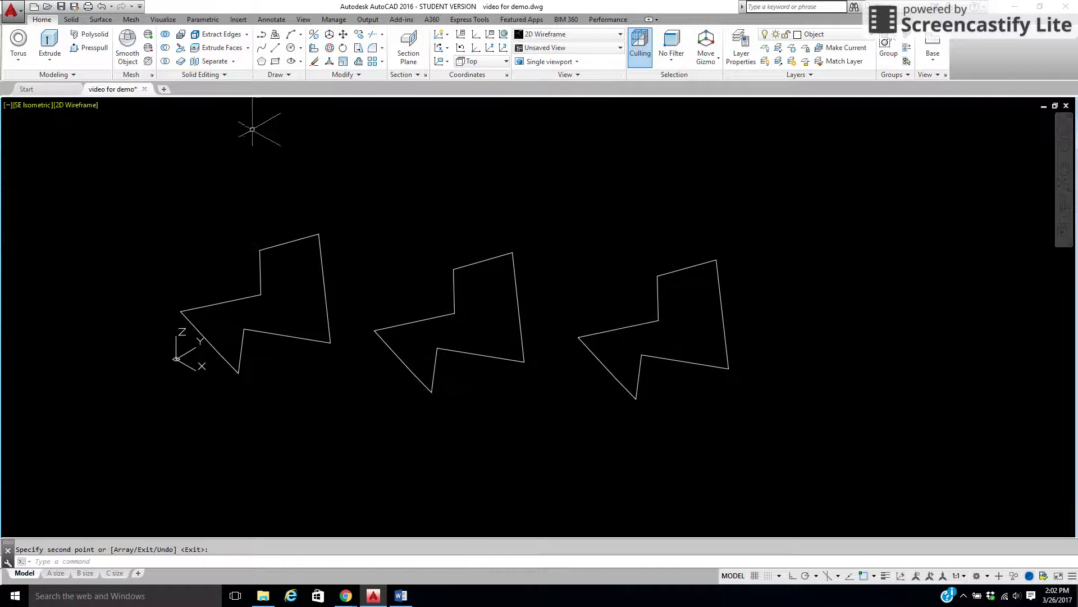
# Extrude the left outline's eight lines into tall surface walls and switch to Conceptual shading.
pyautogui.click(54, 44)
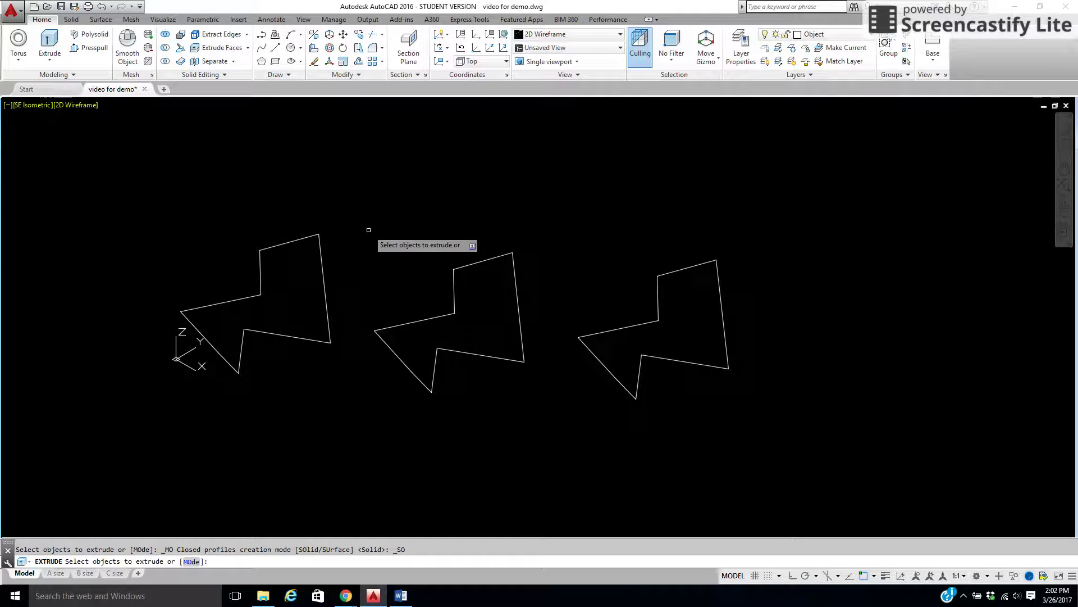
pyautogui.click(348, 212)
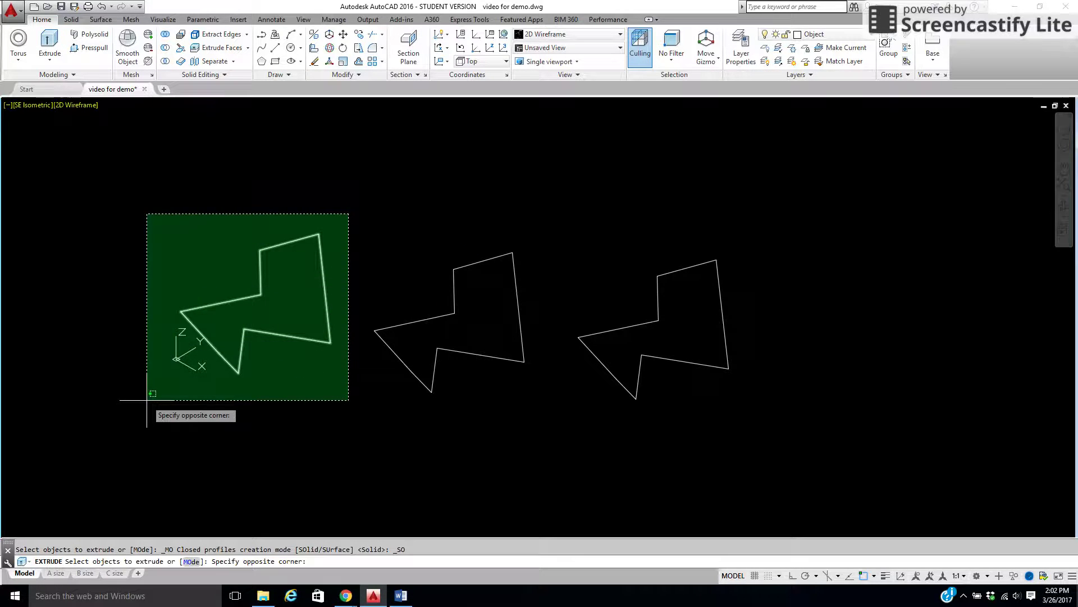
pyautogui.click(149, 366)
pyautogui.rightClick(191, 250)
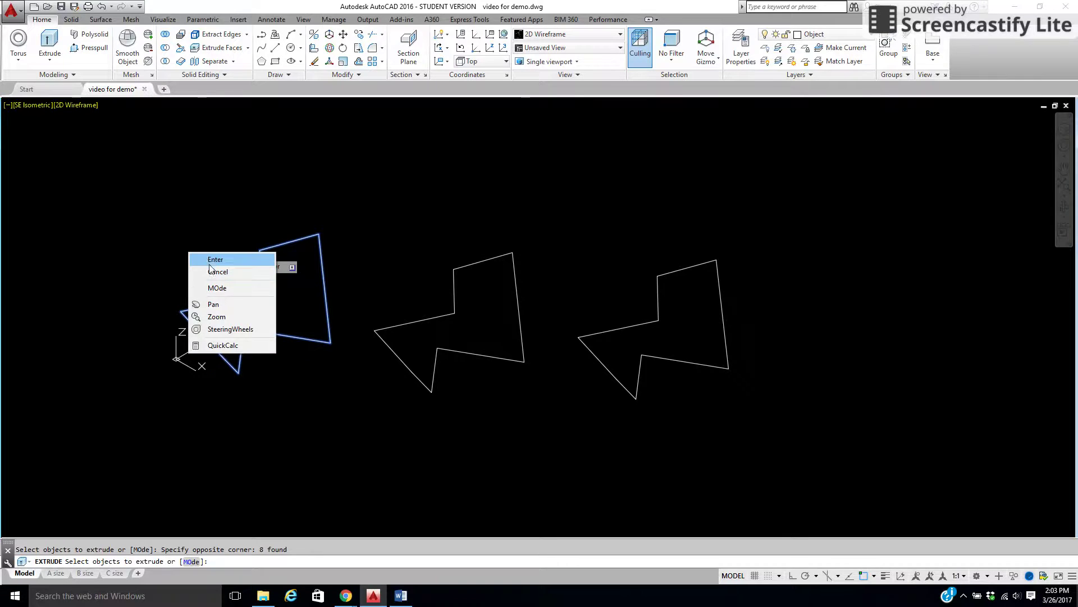
pyautogui.click(212, 259)
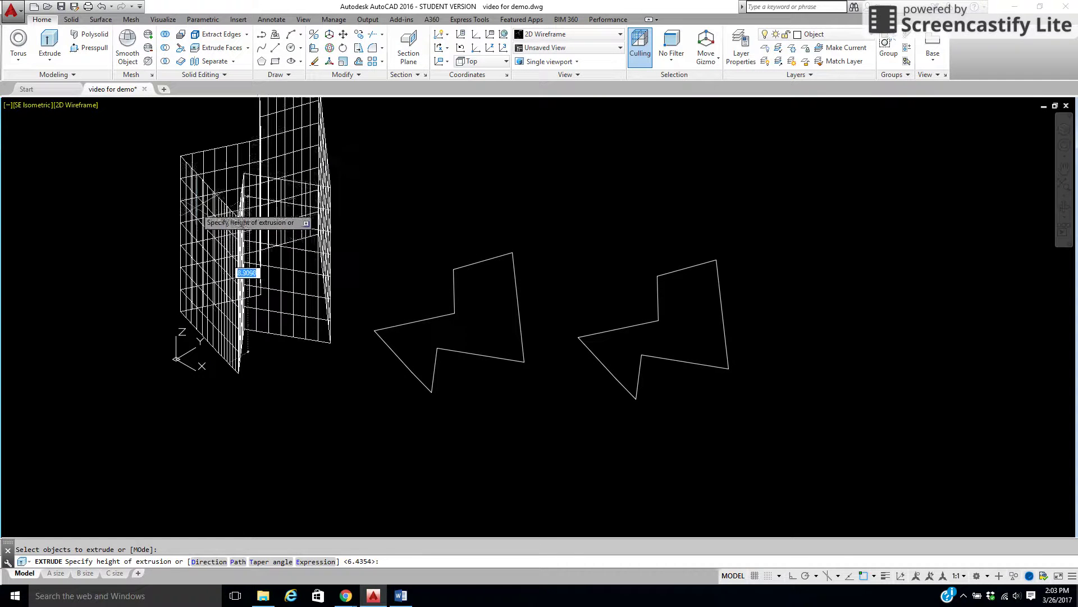
pyautogui.click(177, 227)
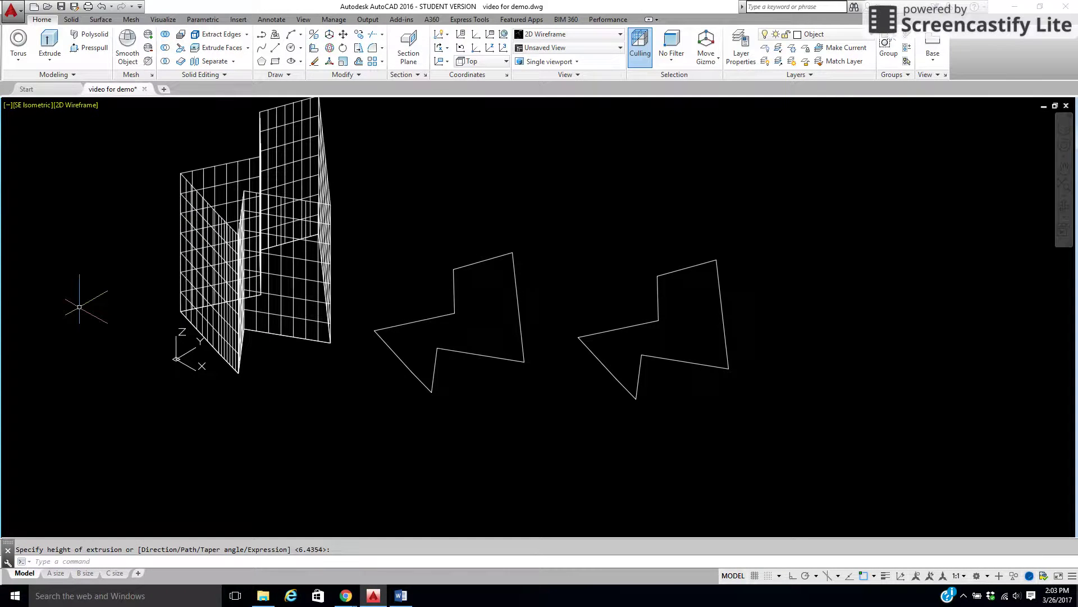
pyautogui.click(88, 110)
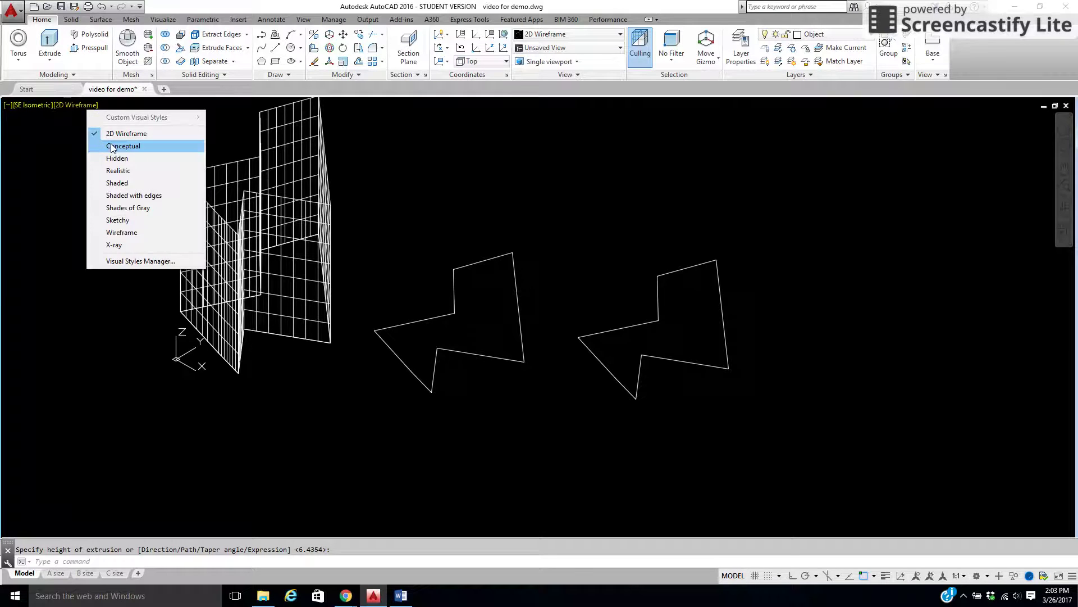
pyautogui.click(115, 147)
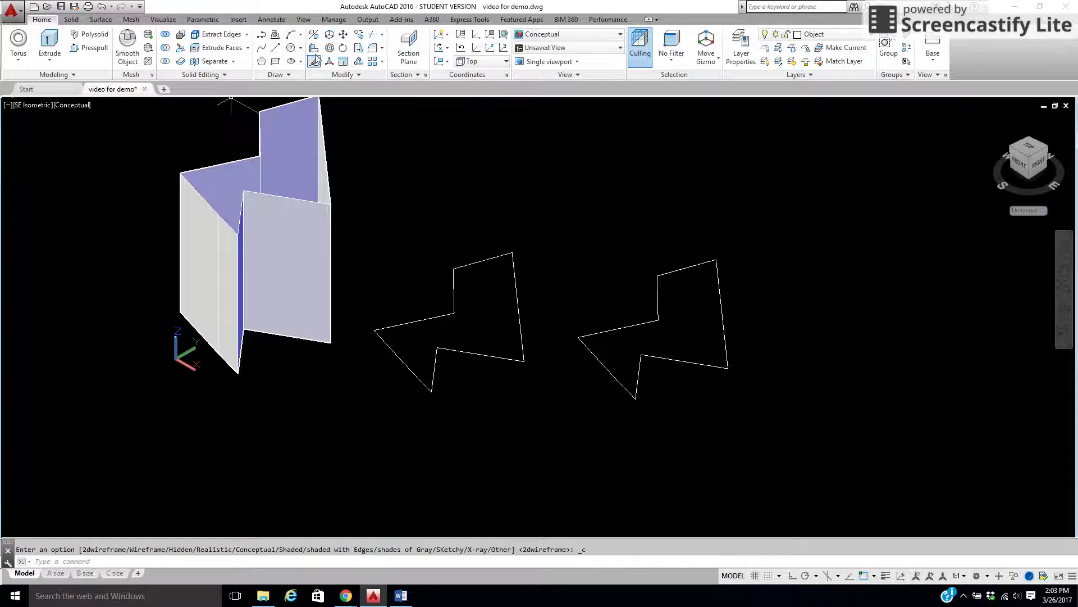
pyautogui.click(343, 35)
pyautogui.click(328, 157)
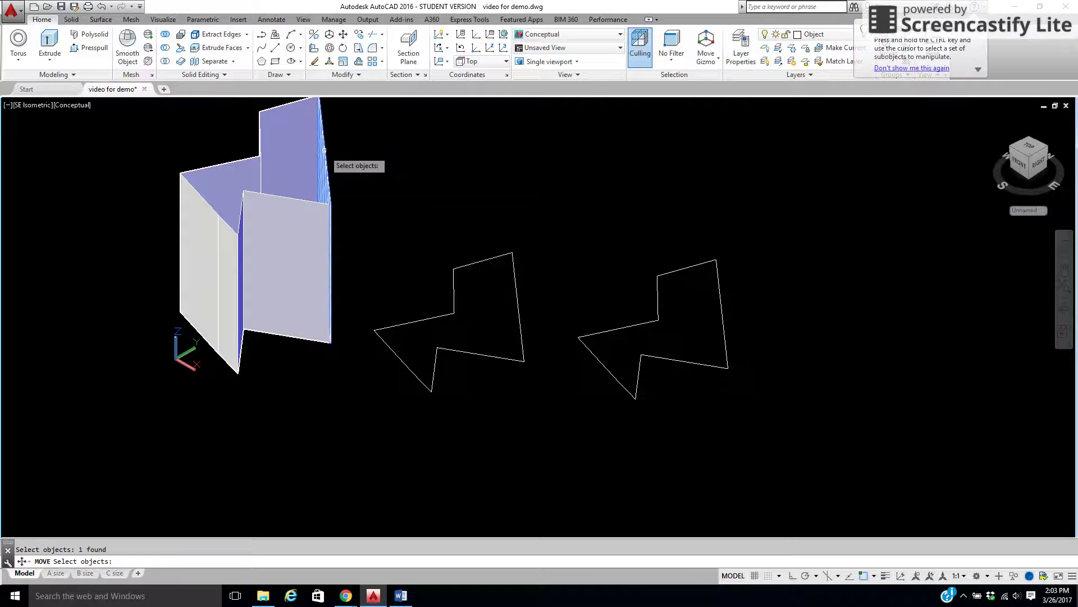
pyautogui.press('Return')
pyautogui.click(368, 155)
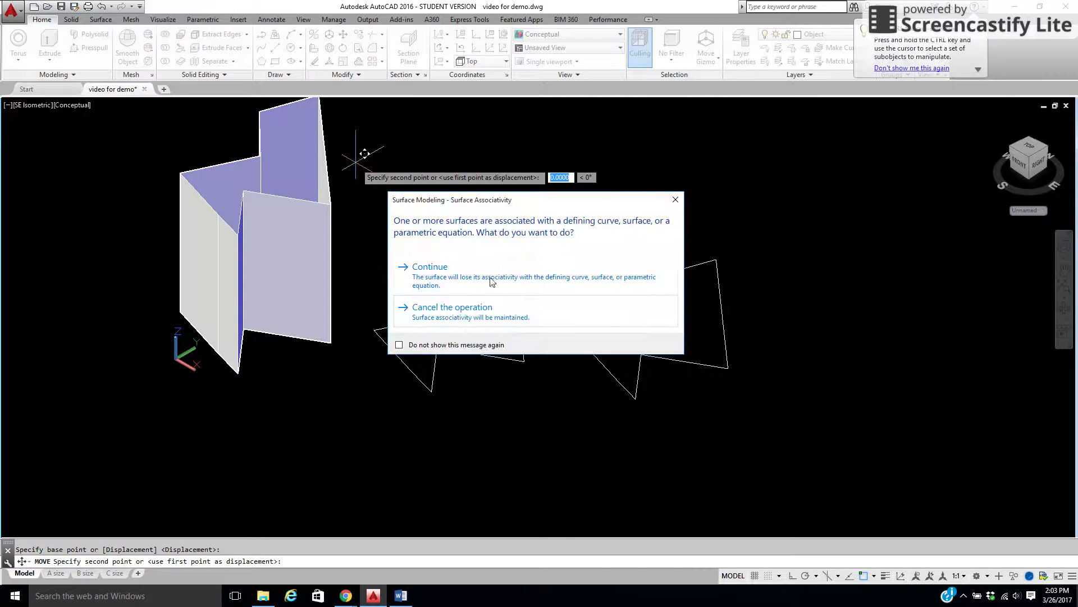
pyautogui.click(453, 307)
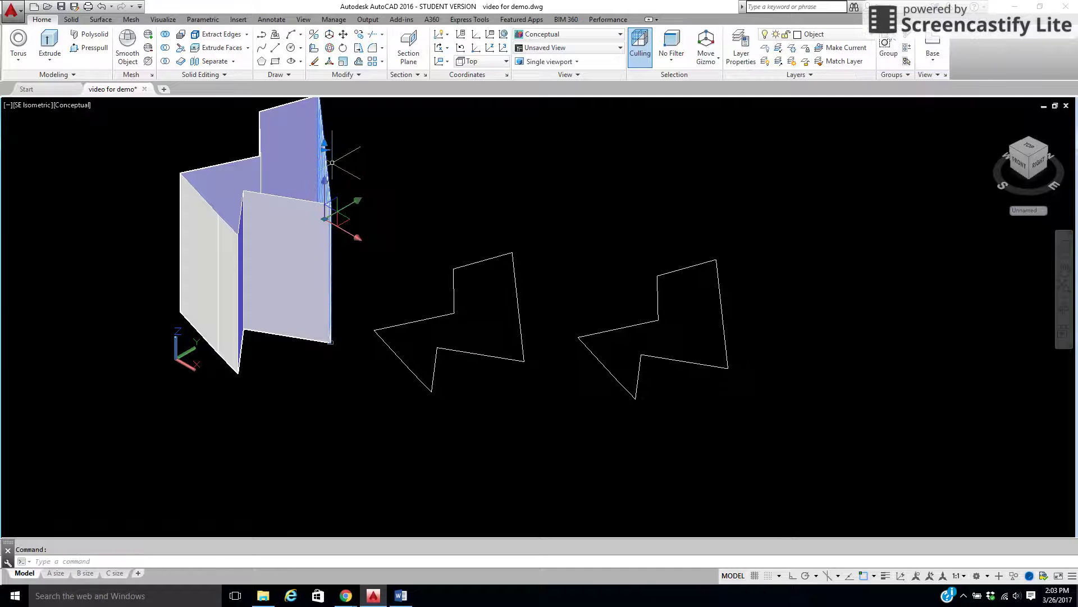
pyautogui.press('Escape')
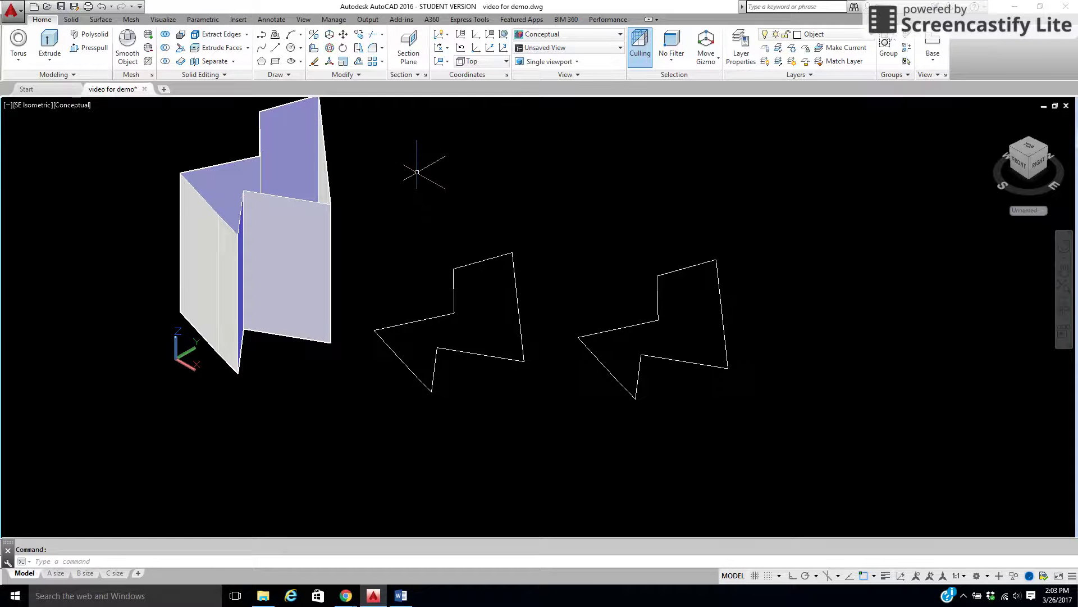
pyautogui.press('Escape')
# Convert the middle outline's eight lines into one region with the Region tool.
pyautogui.click(287, 75)
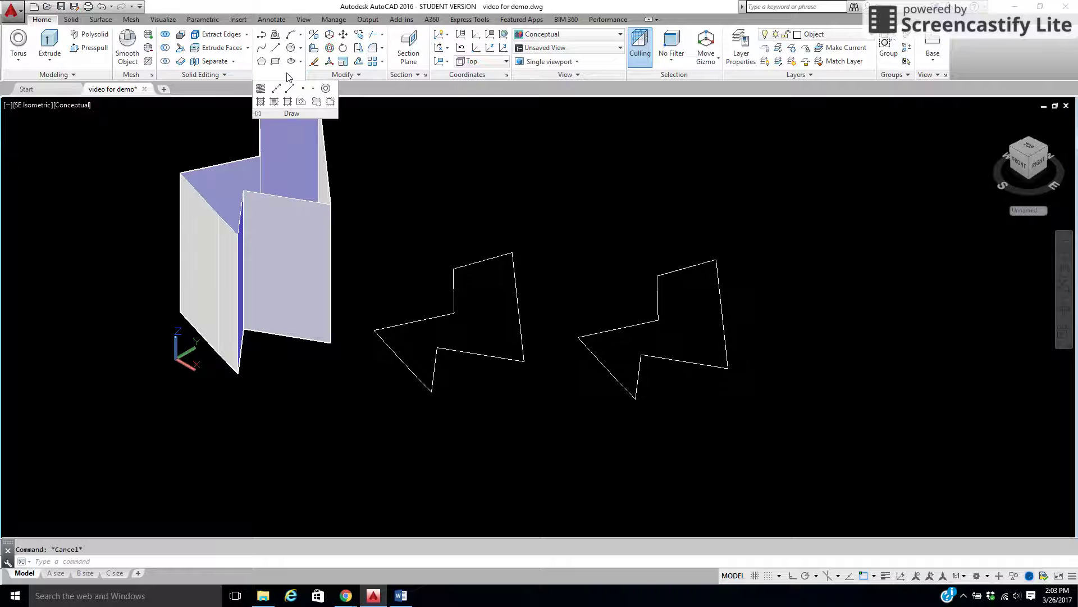
pyautogui.click(302, 102)
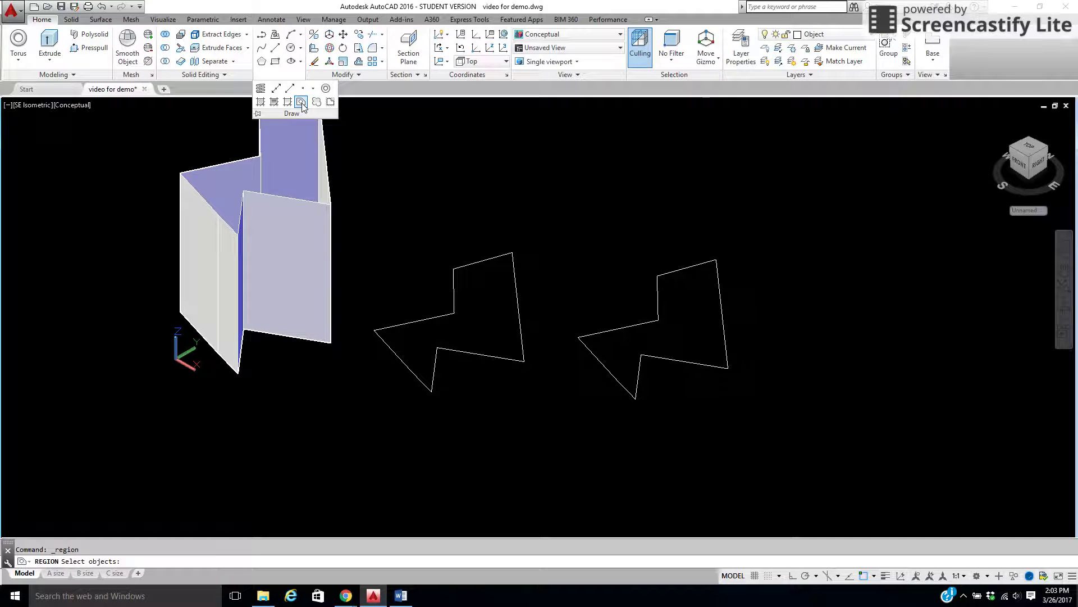
pyautogui.click(548, 236)
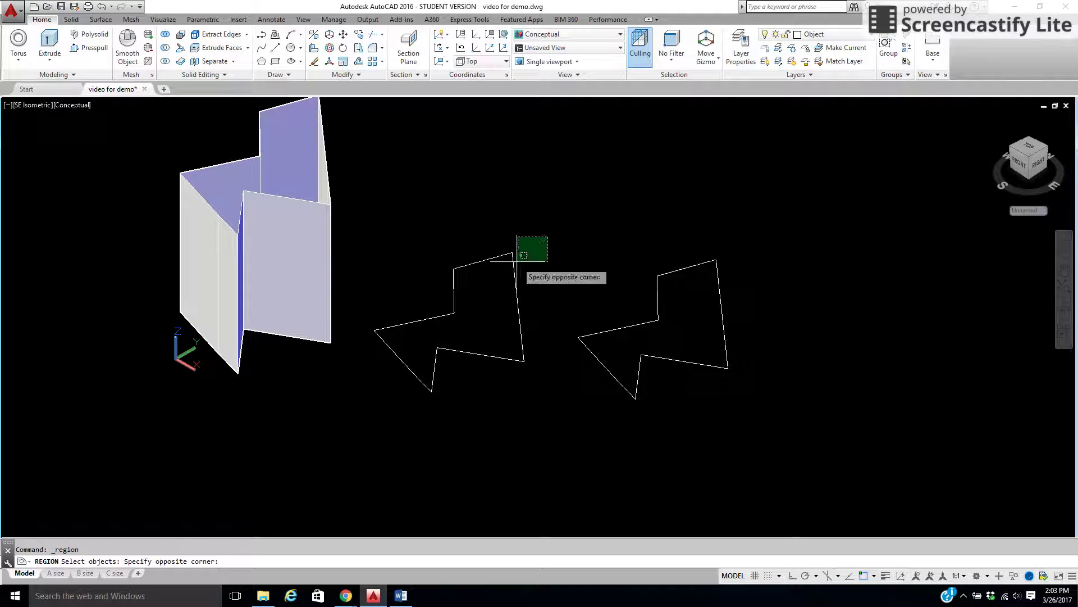
pyautogui.click(376, 411)
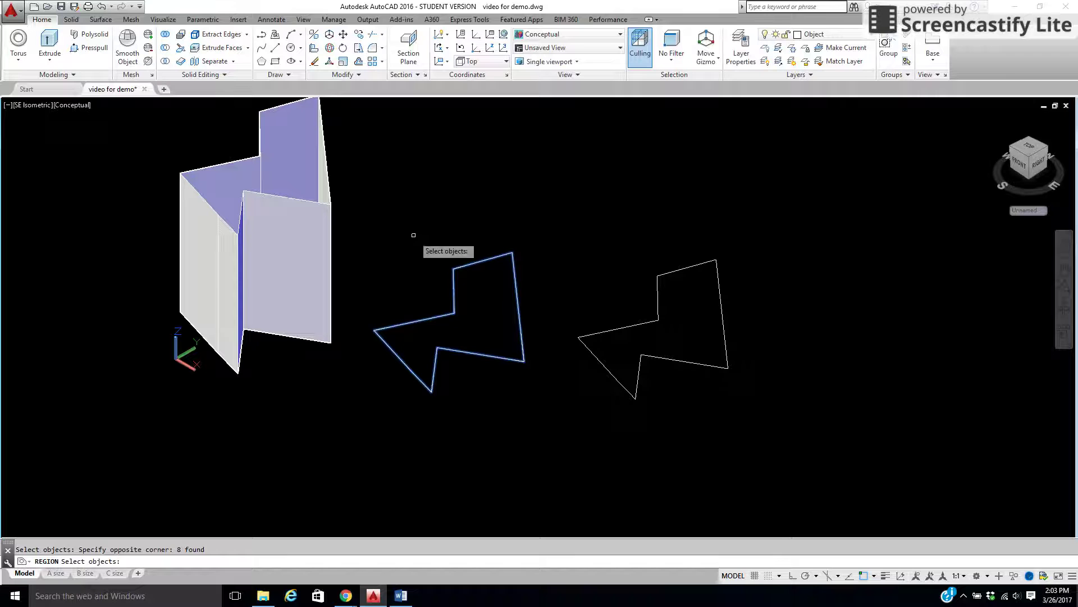
pyautogui.press('Return')
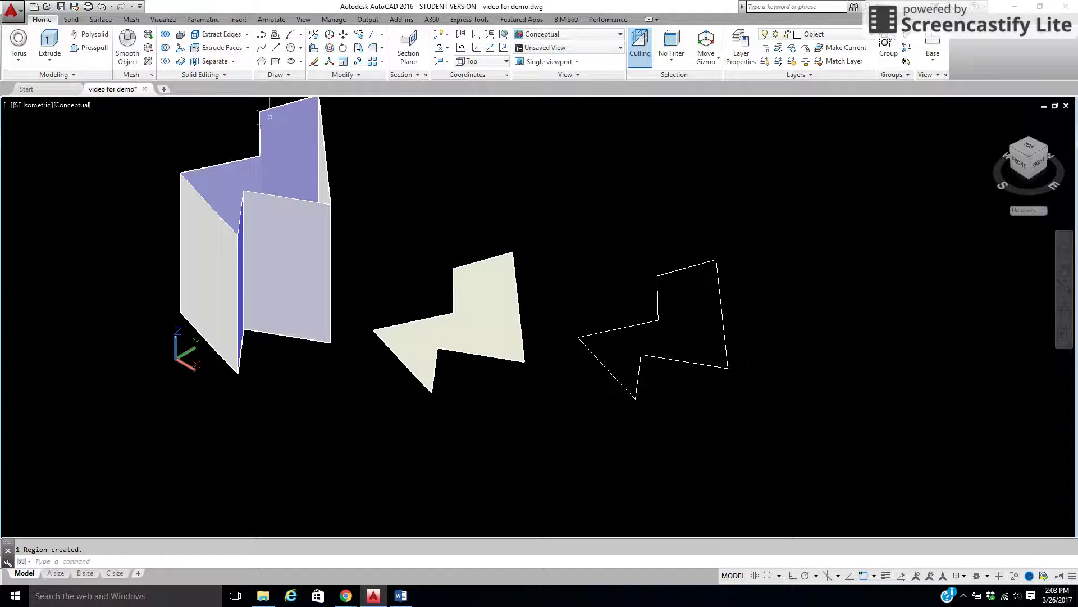
# Compare the shapes in 2D Wireframe, return to Conceptual, then show the Start page.
pyautogui.click(63, 107)
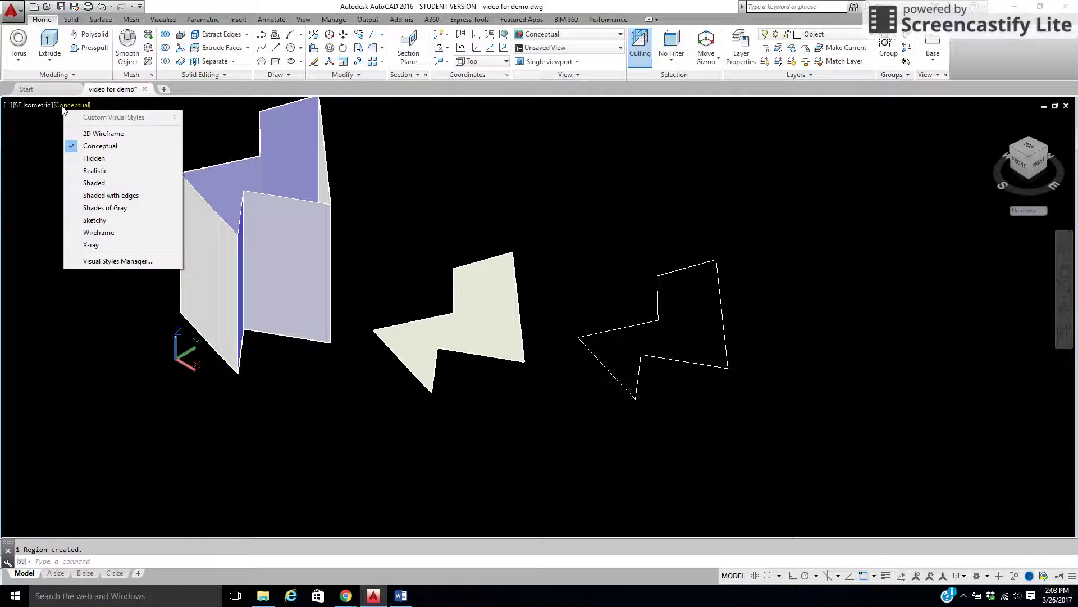
pyautogui.click(89, 134)
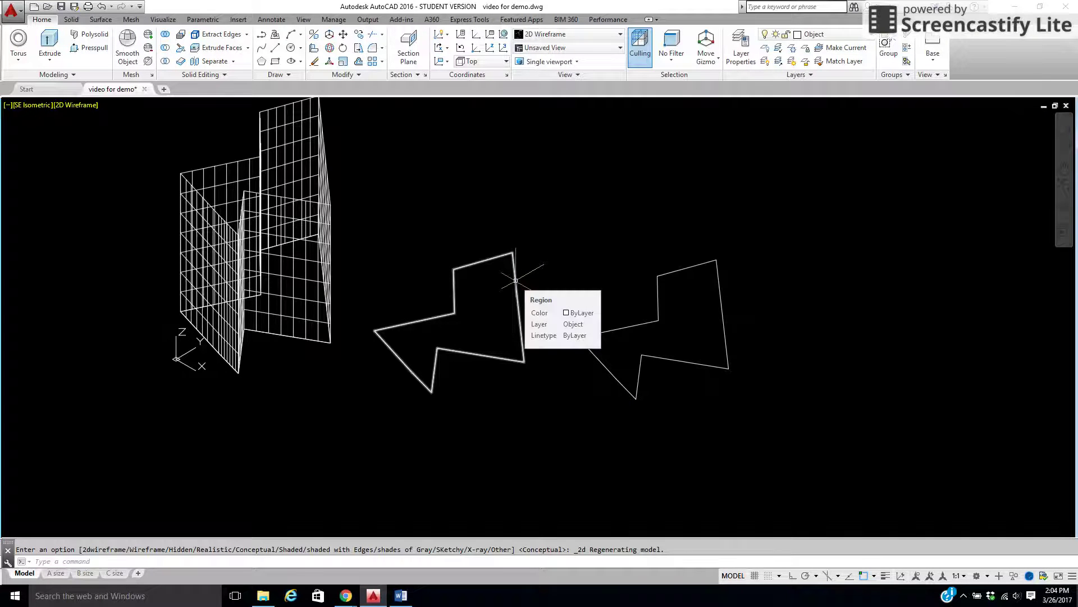
pyautogui.click(65, 105)
pyautogui.click(92, 146)
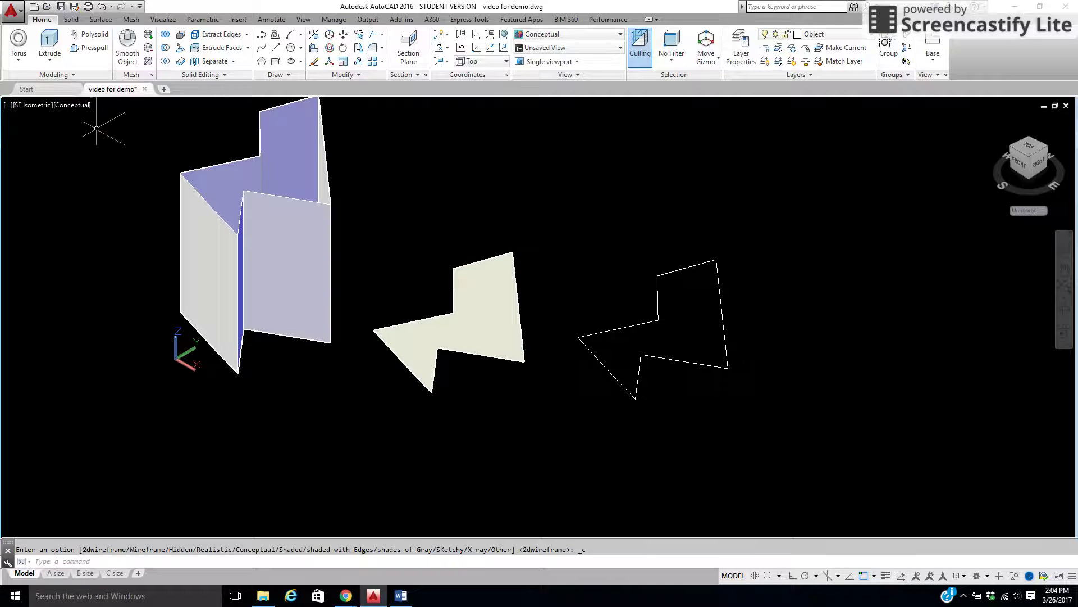
pyautogui.click(26, 89)
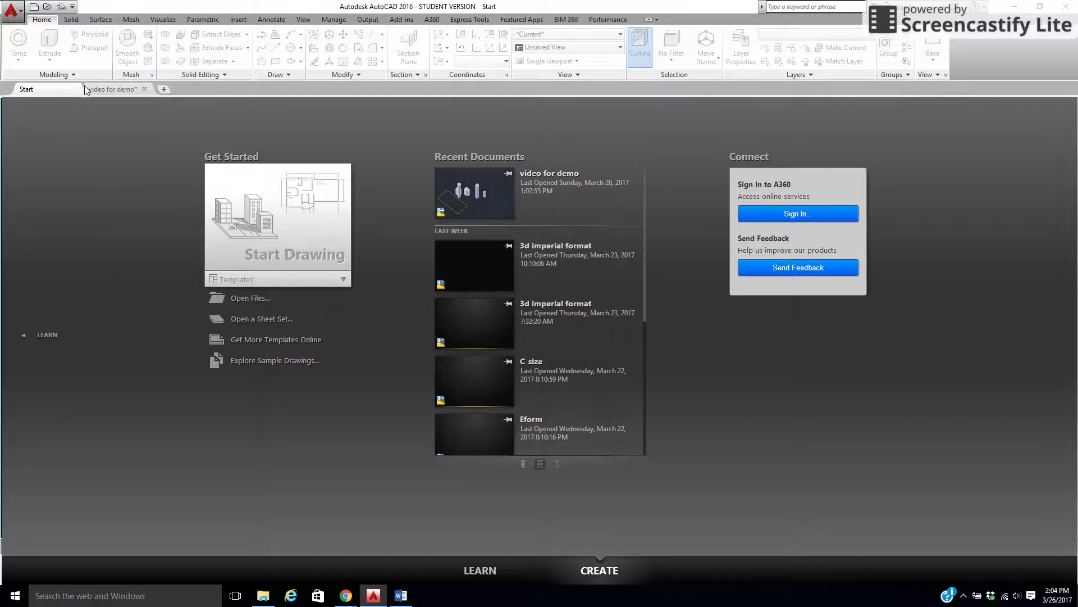
# Back in the 'video for demo' drawing, extrude the middle region into a shaded solid.
pyautogui.click(122, 88)
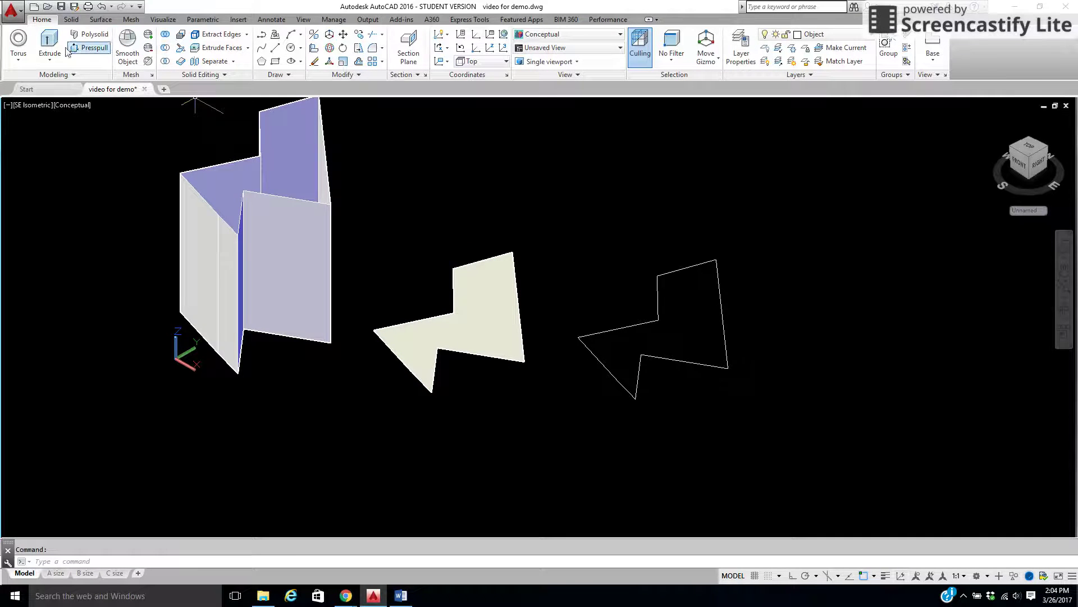
pyautogui.click(50, 45)
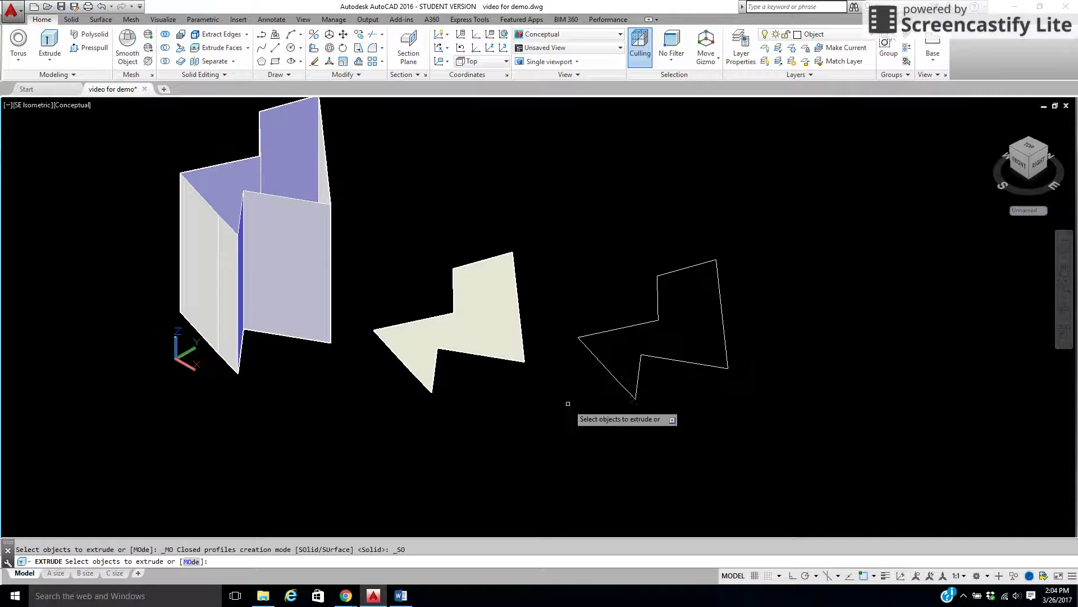
pyautogui.click(495, 358)
pyautogui.rightClick(494, 357)
pyautogui.click(510, 362)
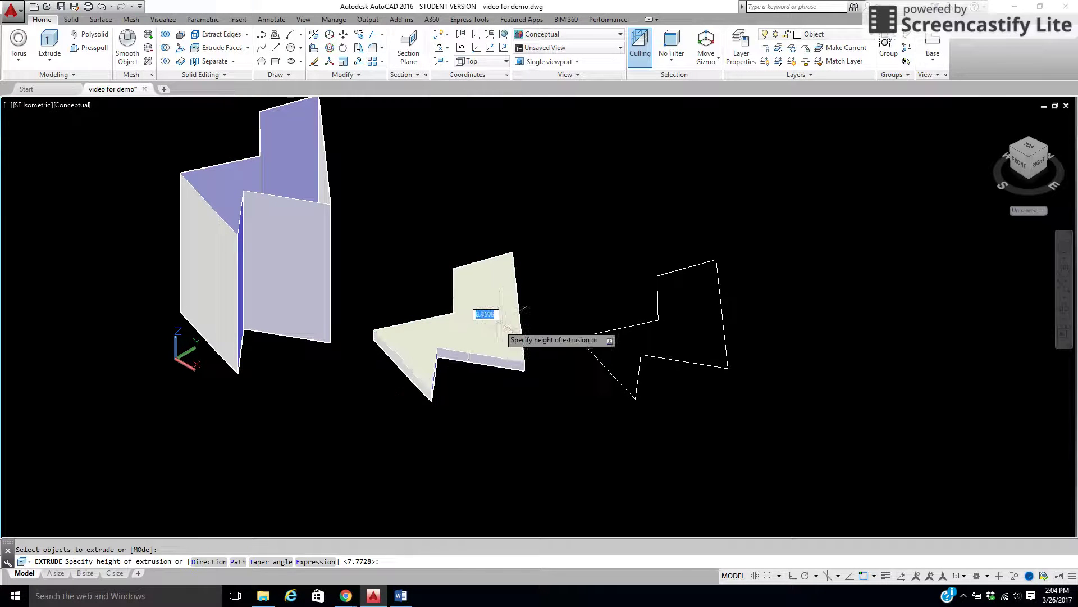
pyautogui.click(479, 197)
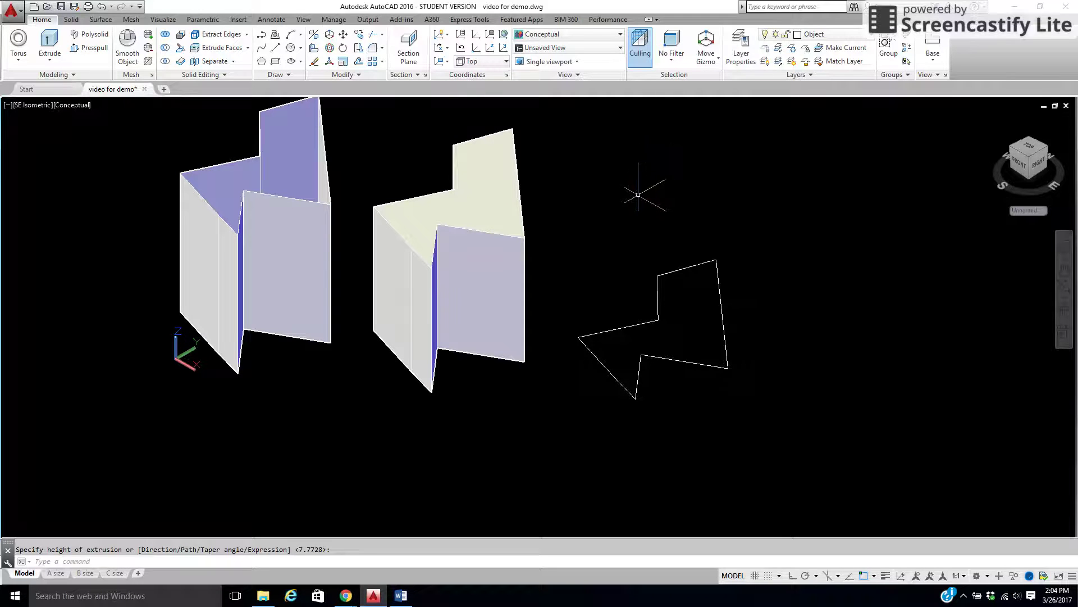
pyautogui.click(68, 107)
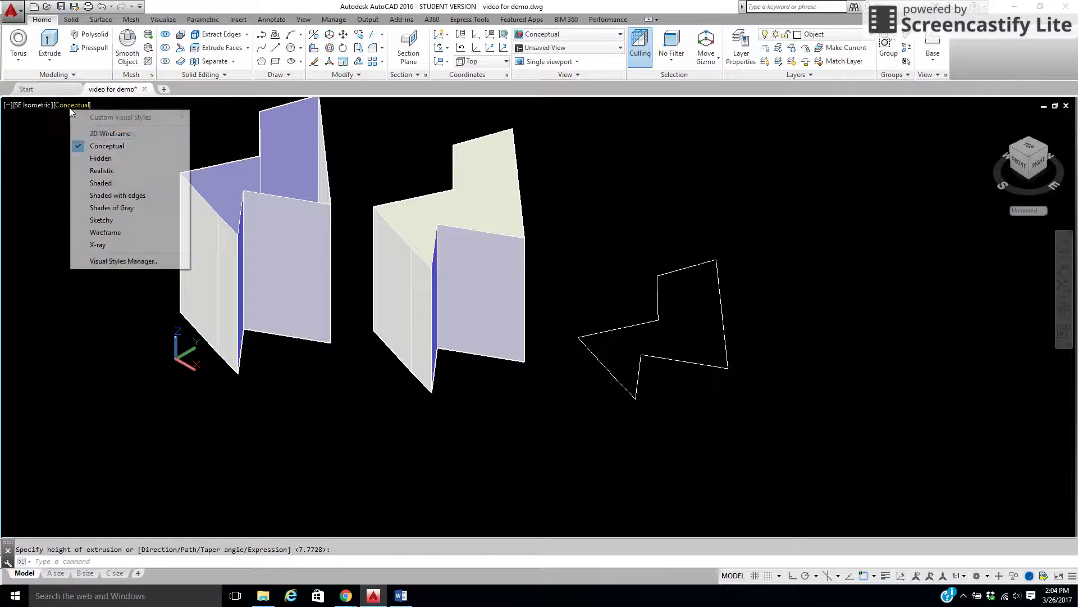
pyautogui.click(107, 133)
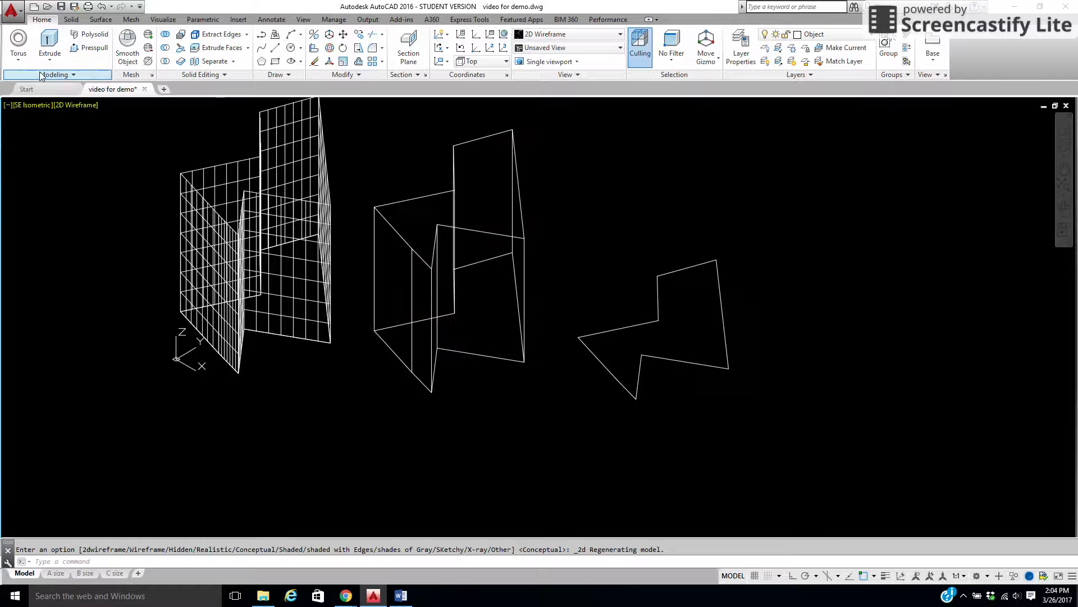
pyautogui.click(80, 107)
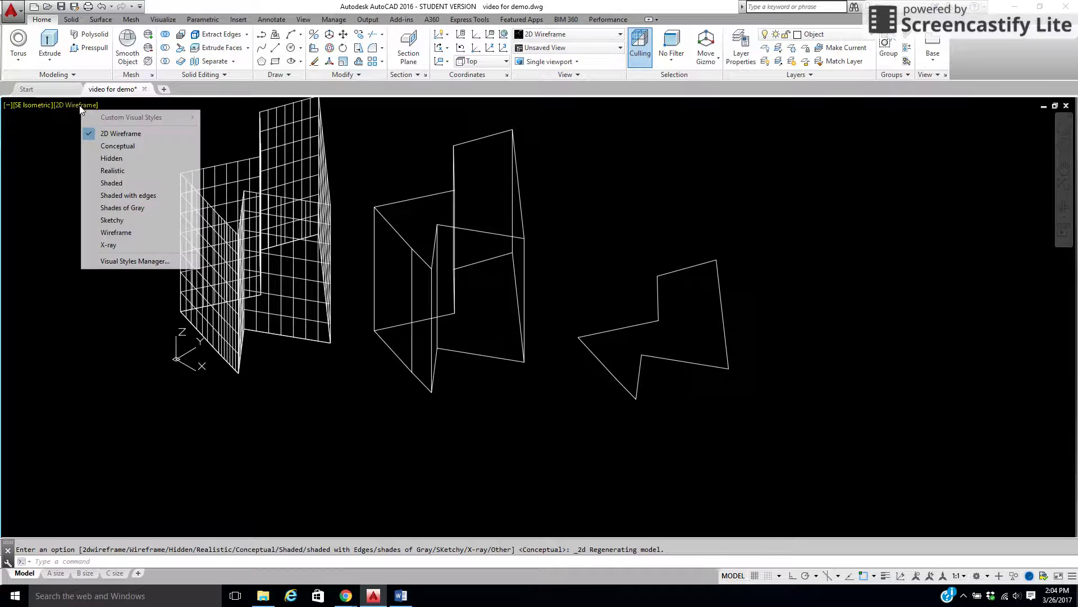
pyautogui.click(108, 145)
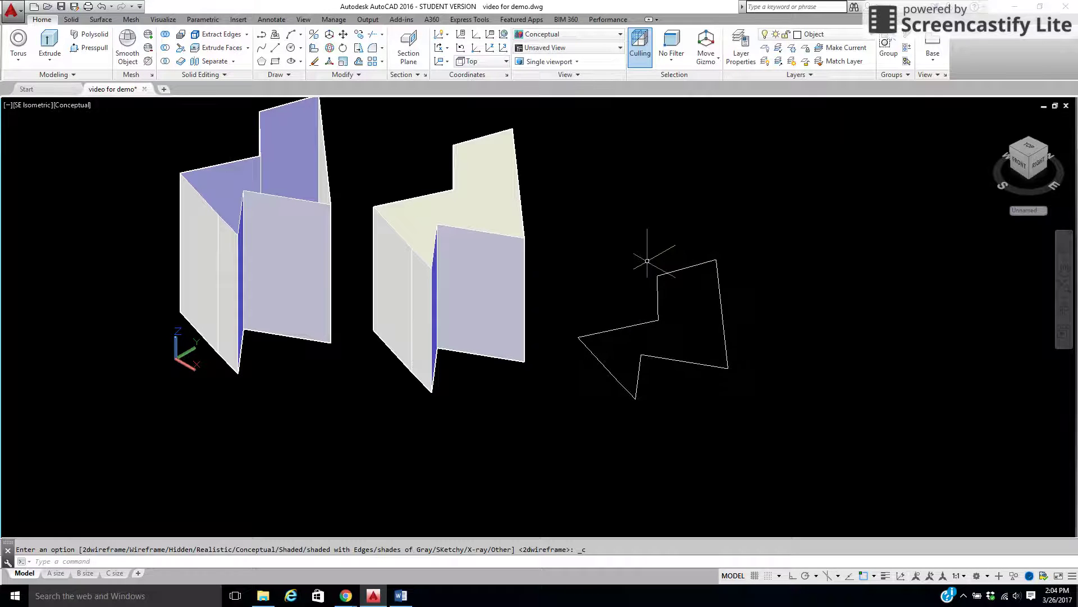
# Use PEDIT to convert a right-outline edge to a polyline and join all its segments.
pyautogui.write('PEd')
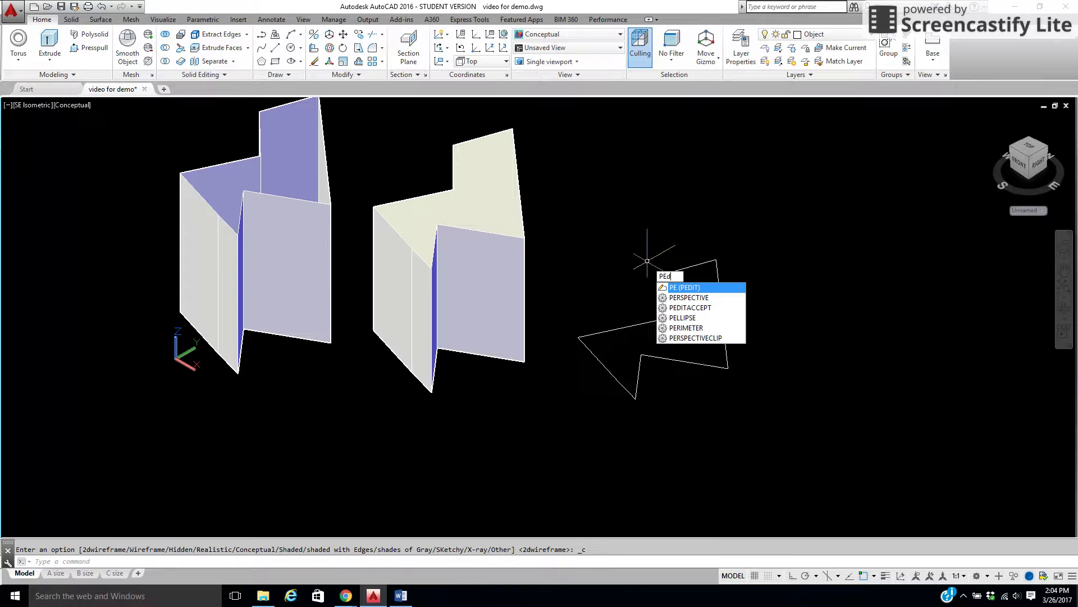
pyautogui.write('i')
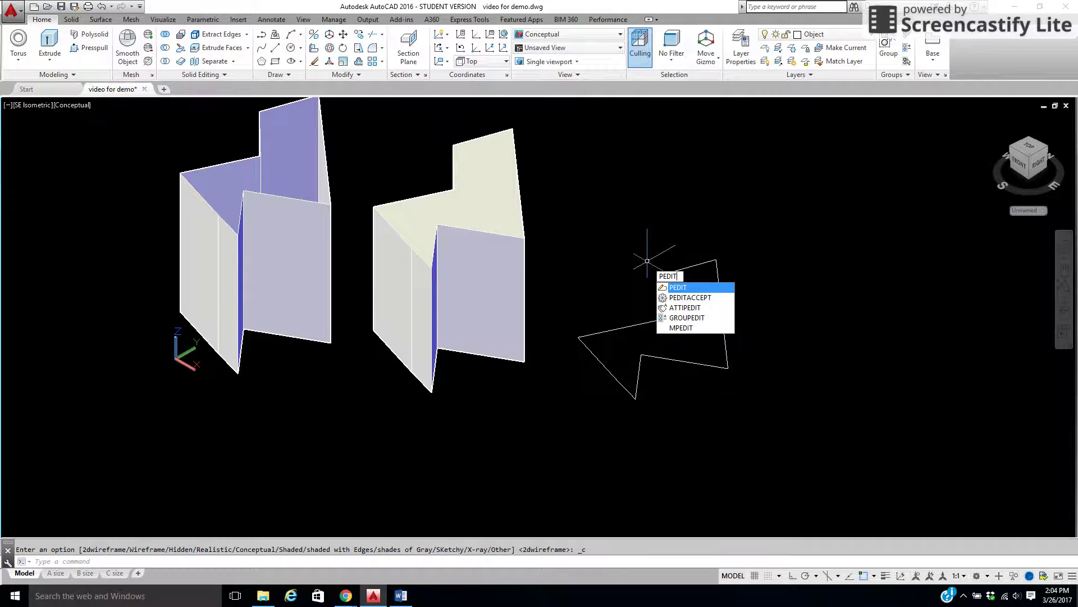
pyautogui.press('Return')
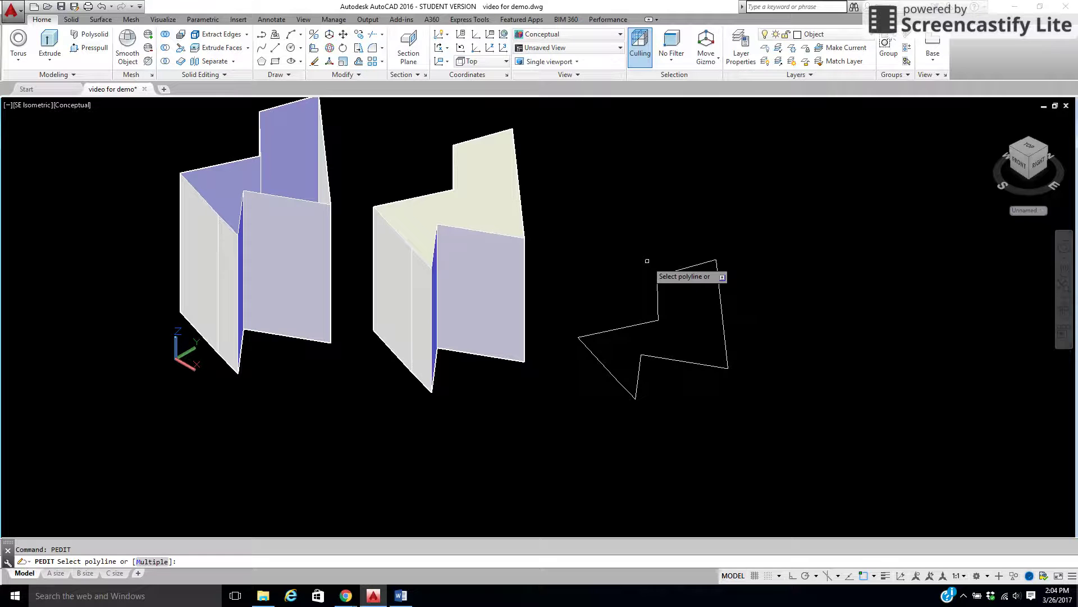
pyautogui.click(678, 270)
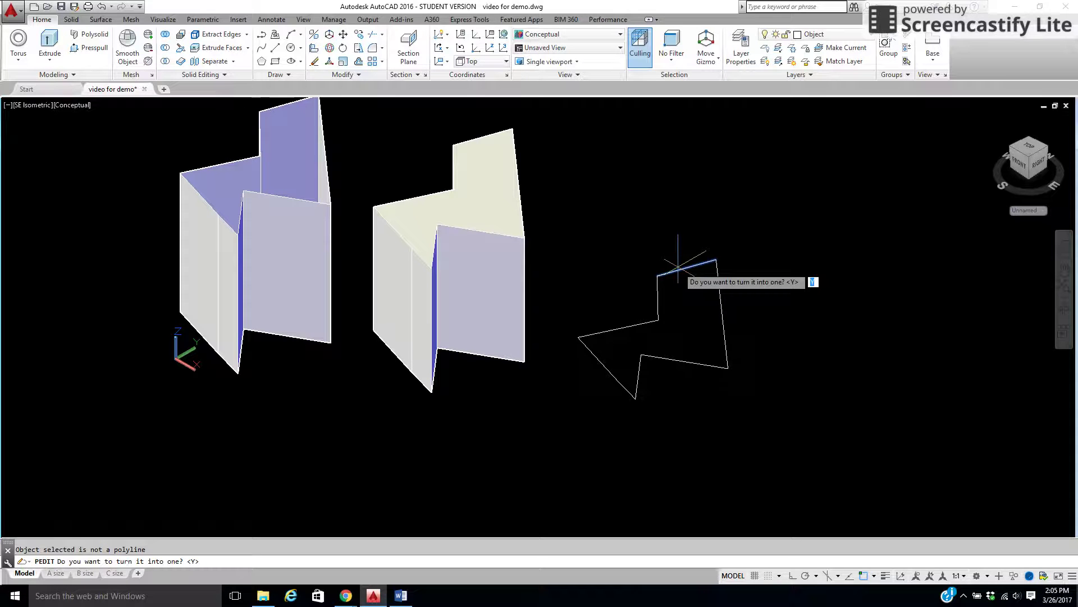
pyautogui.press('Return')
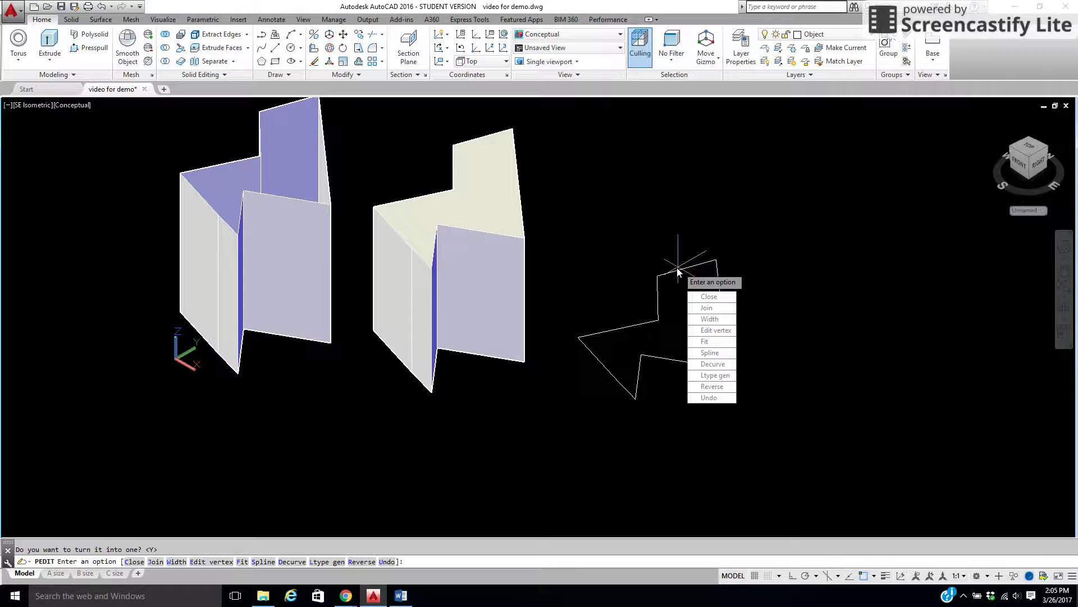
pyautogui.click(706, 308)
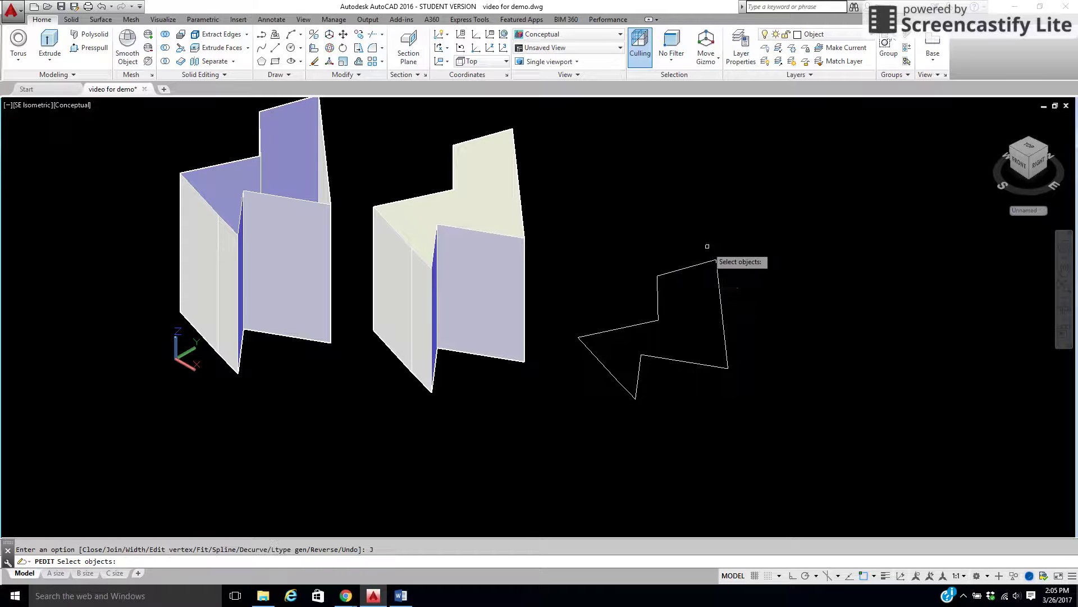
pyautogui.click(737, 243)
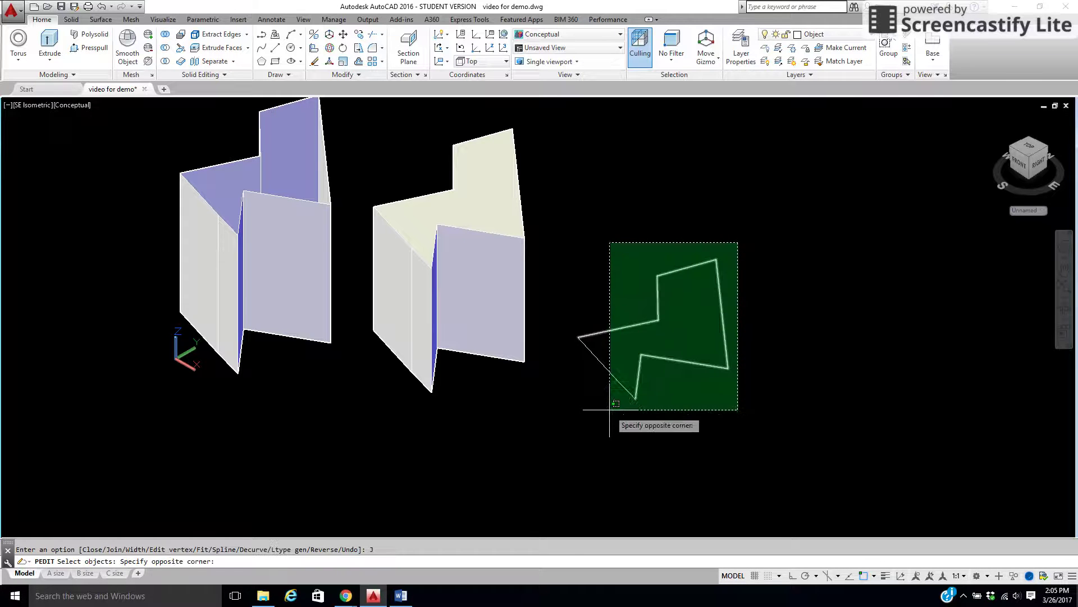
pyautogui.click(585, 436)
pyautogui.press('Return')
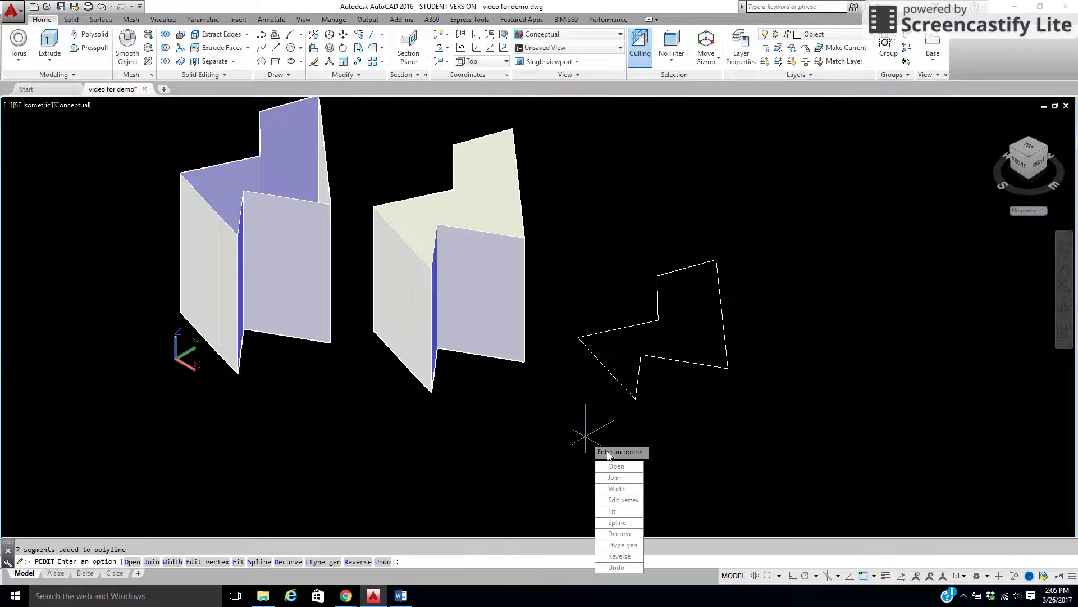
pyautogui.press('Return')
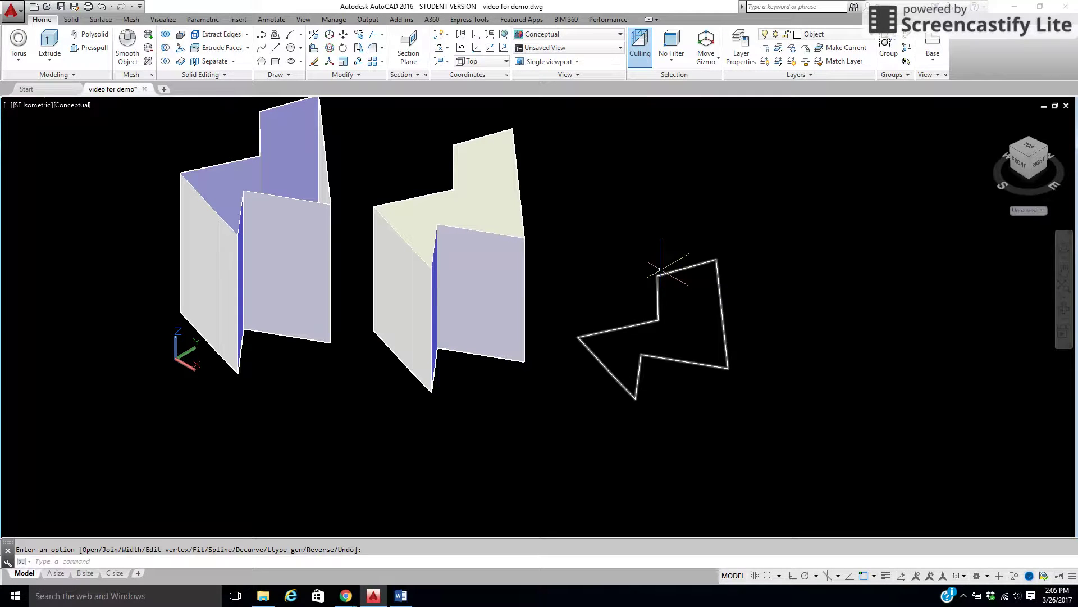
# Extrude the joined right polyline into a shaded solid matching the middle one.
pyautogui.click(53, 41)
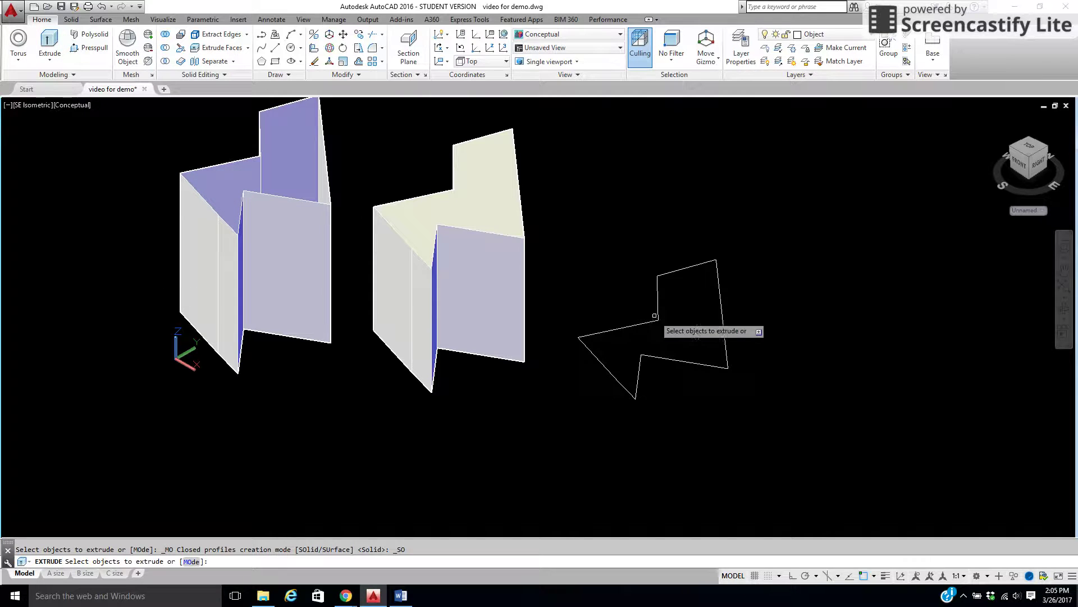
pyautogui.click(683, 363)
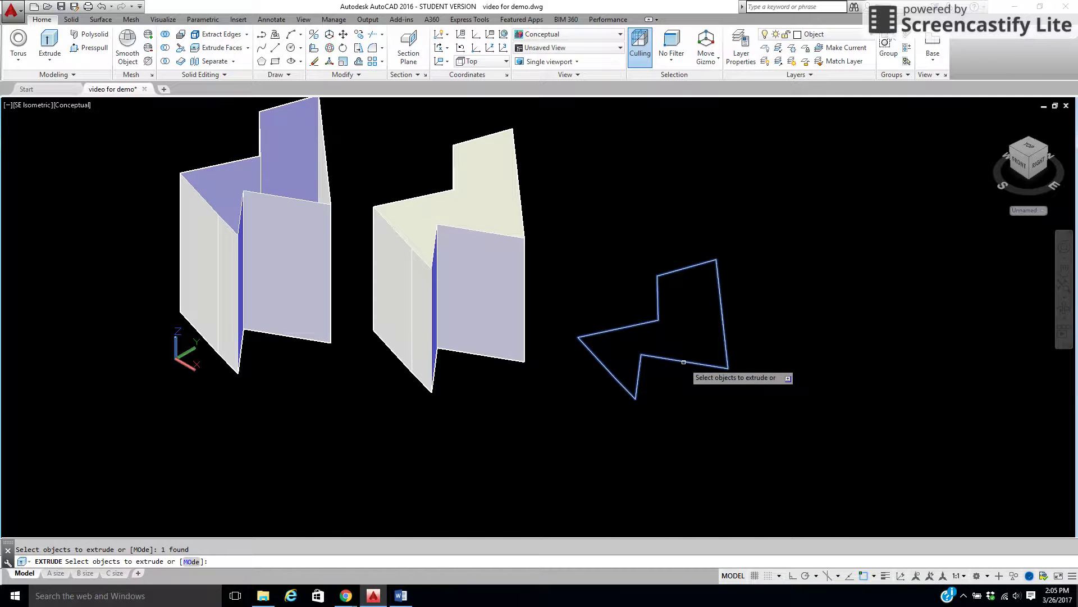
pyautogui.rightClick(683, 362)
pyautogui.click(699, 369)
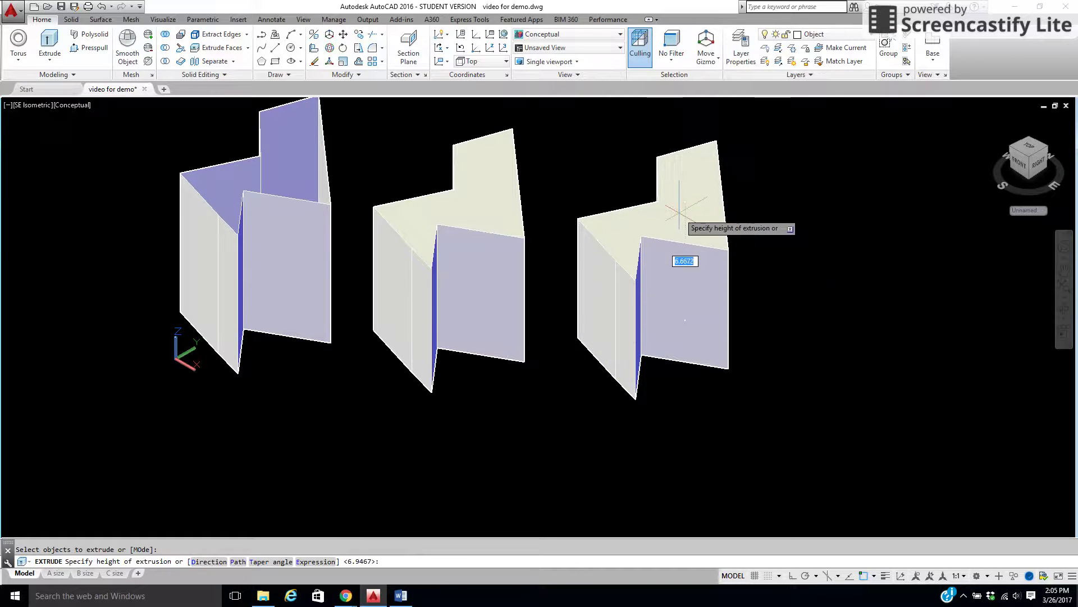
pyautogui.click(680, 212)
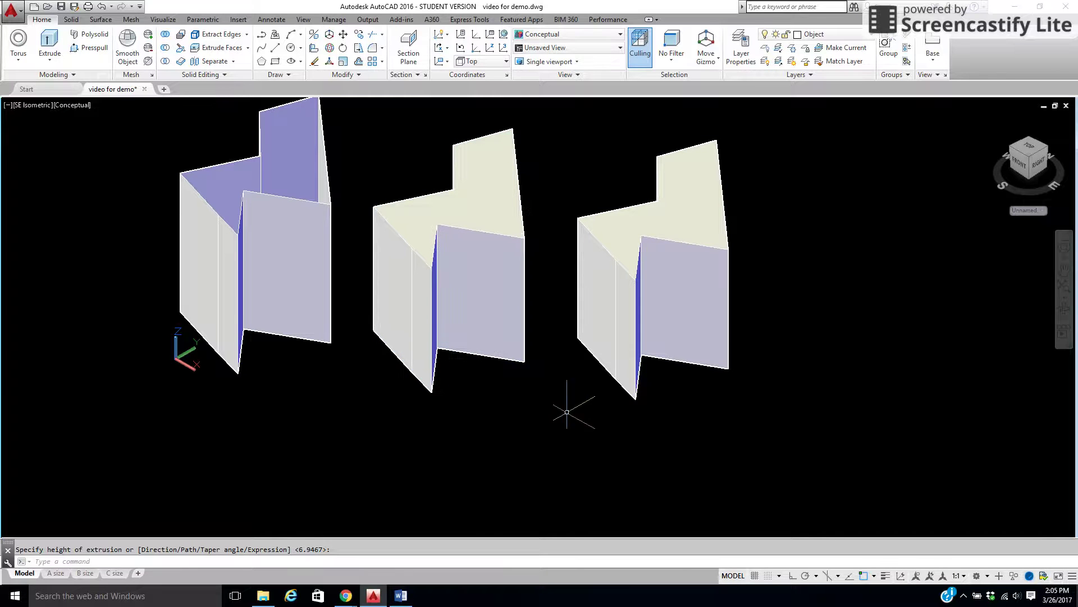
pyautogui.moveTo(633, 335)
pyautogui.moveTo(325, 175)
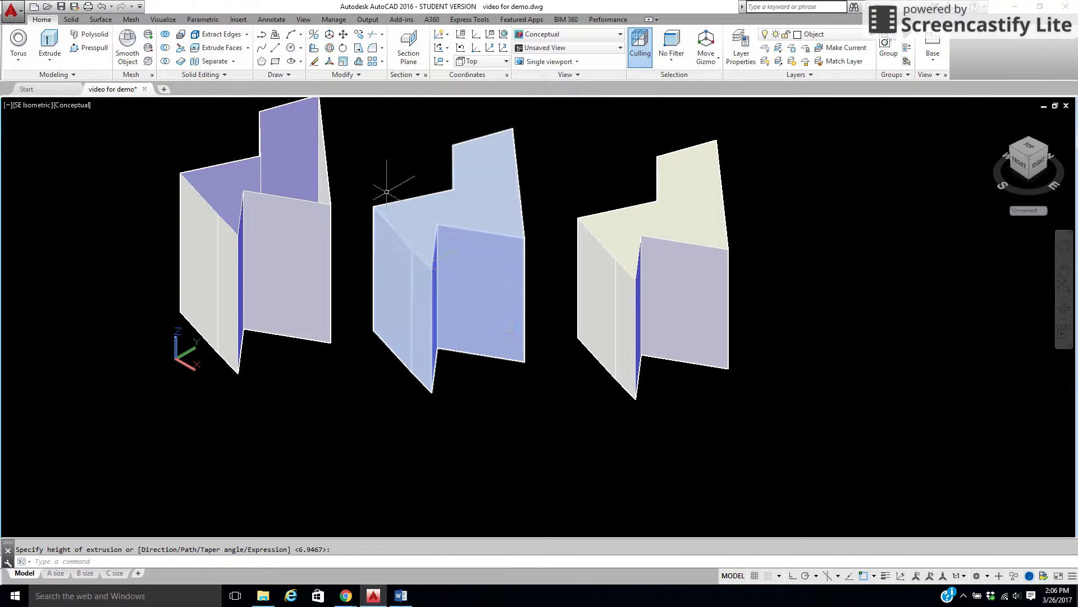
pyautogui.click(288, 76)
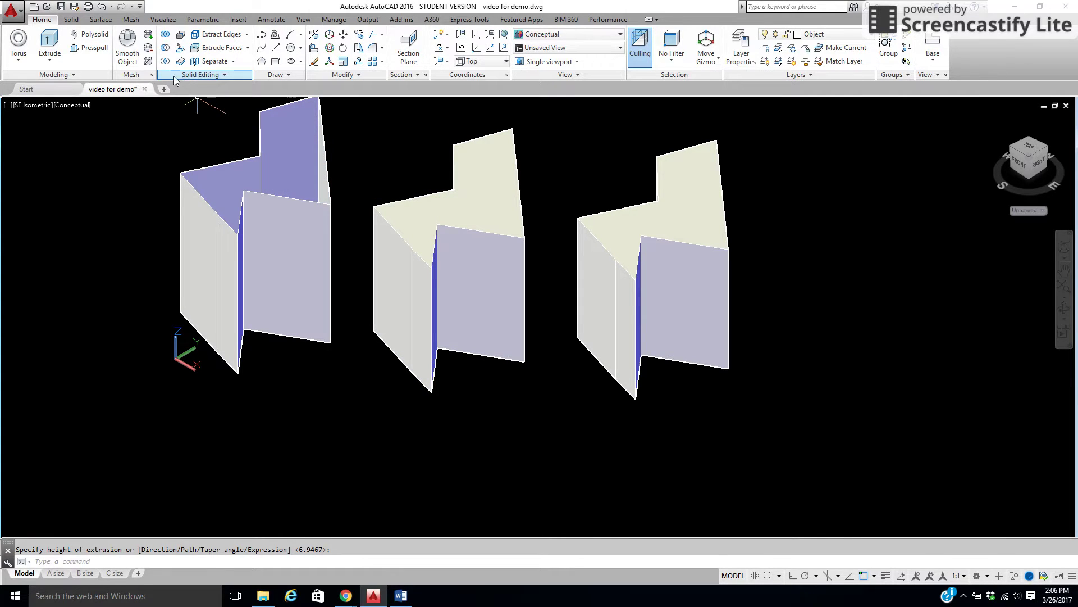
pyautogui.click(352, 79)
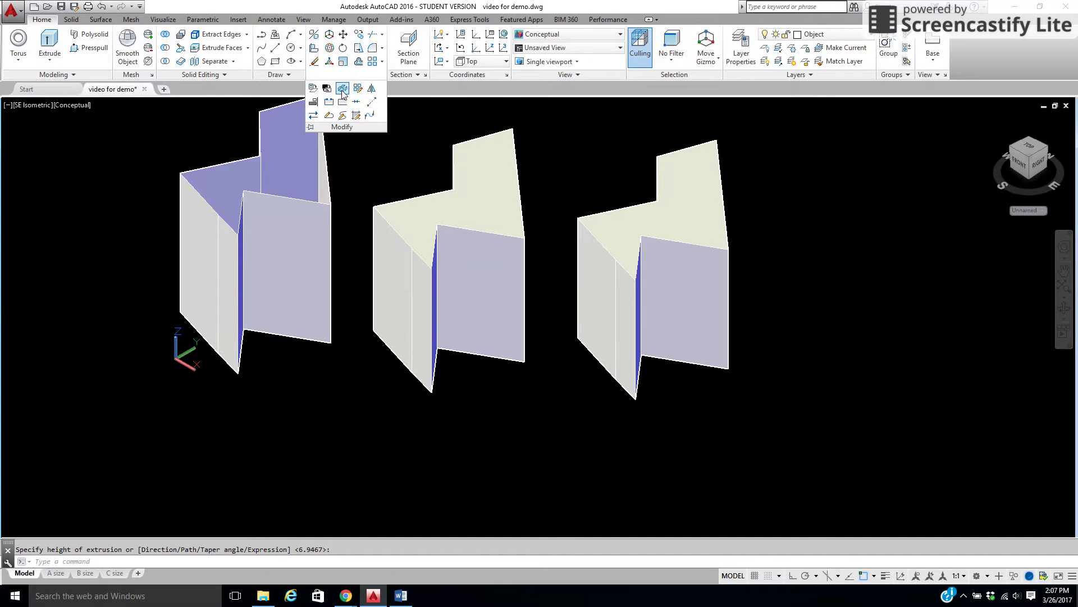